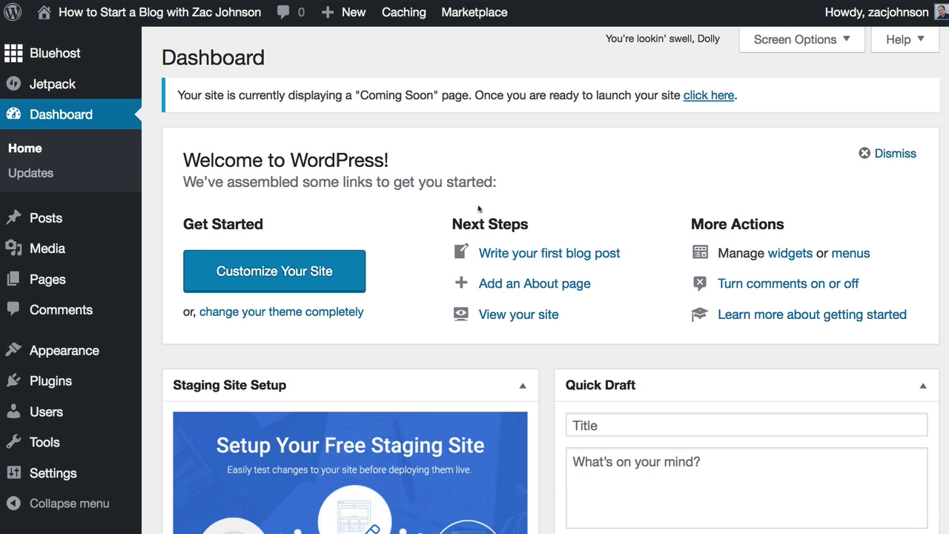
In the general settings, replace the site's tagline with "A simple guide to starting a blog.".
mouse_move(86, 478)
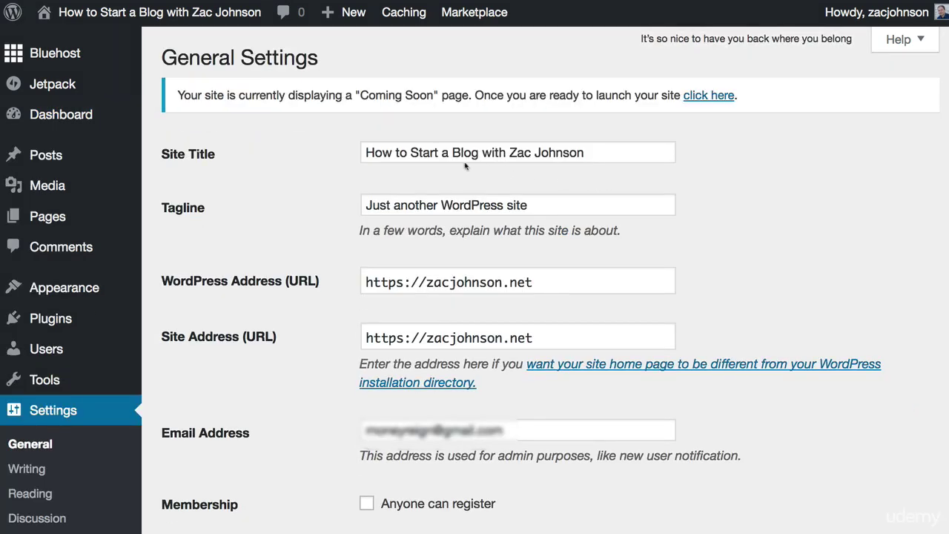
drag(380, 153, 601, 153)
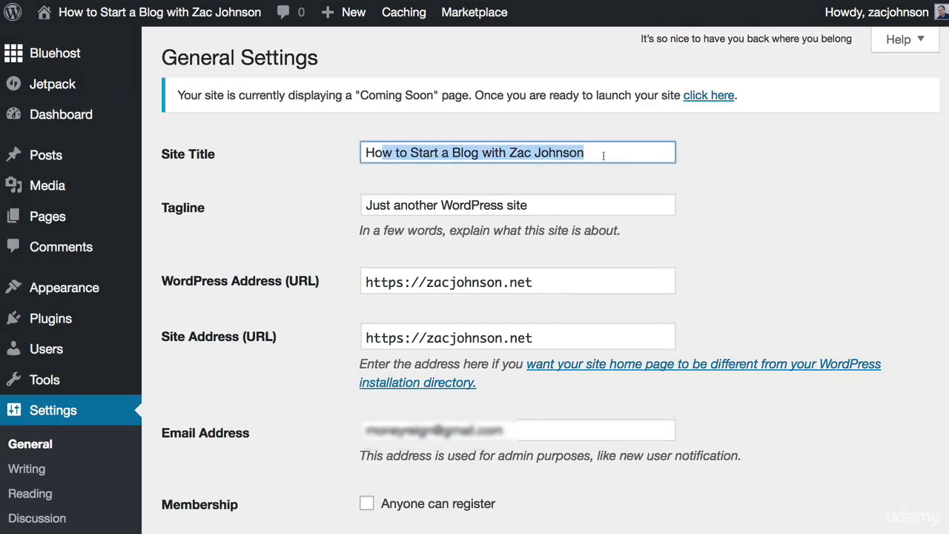
click(614, 154)
drag(565, 214, 322, 209)
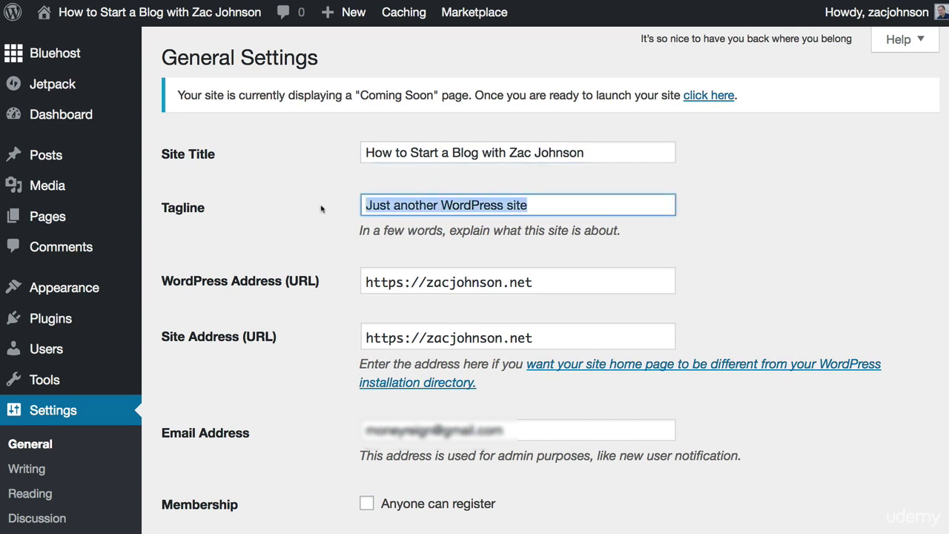
text(A simple guide to )
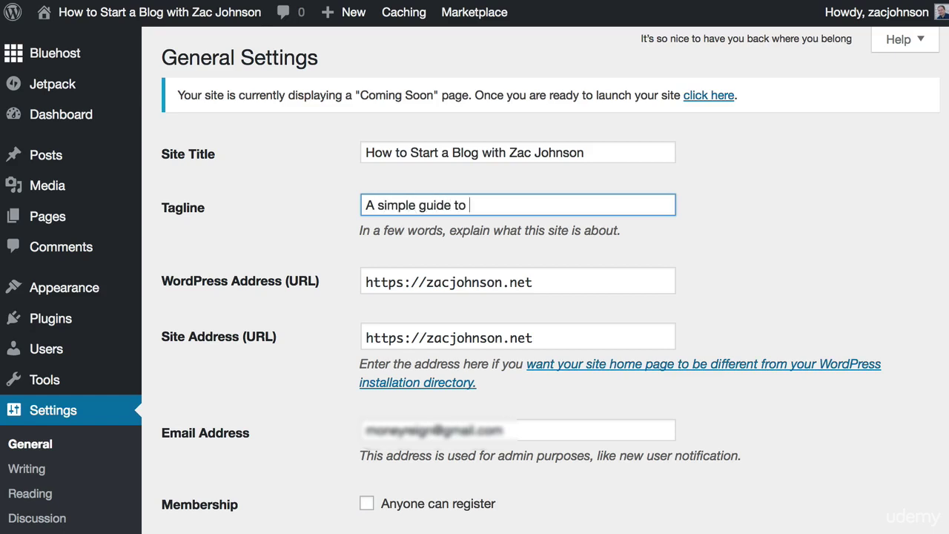
text(starting a blog.)
click(791, 249)
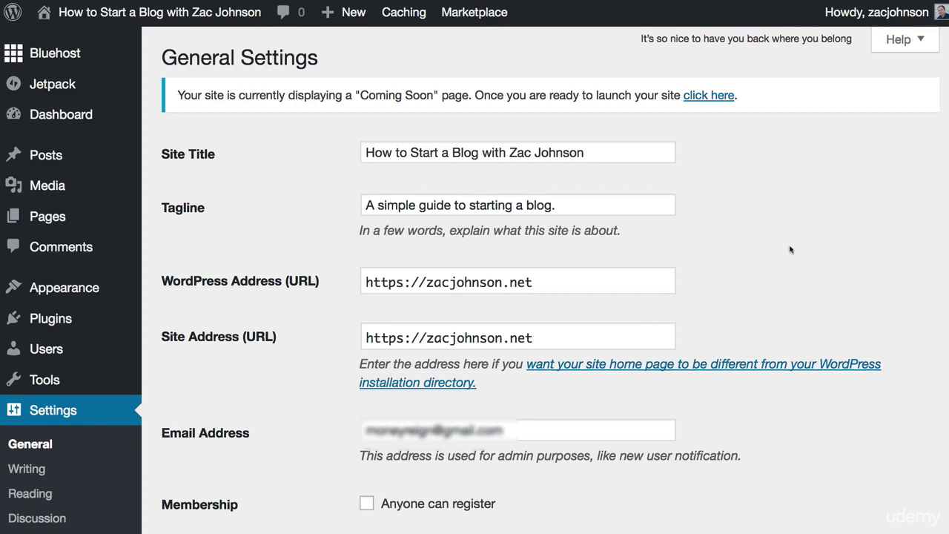
Set the site's timezone to New York in the general settings.
scroll(790, 249, down, 10)
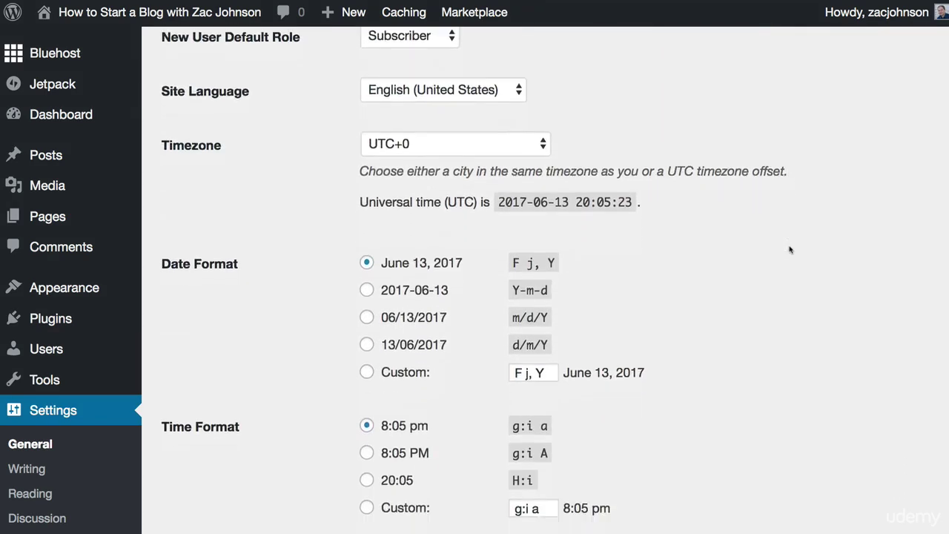
scroll(790, 249, down, 3)
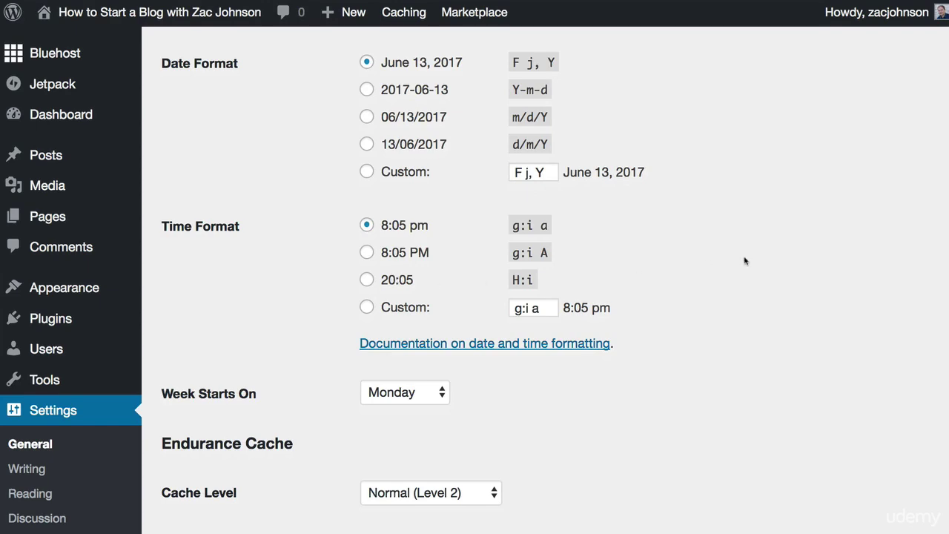
scroll(743, 262, up, 3)
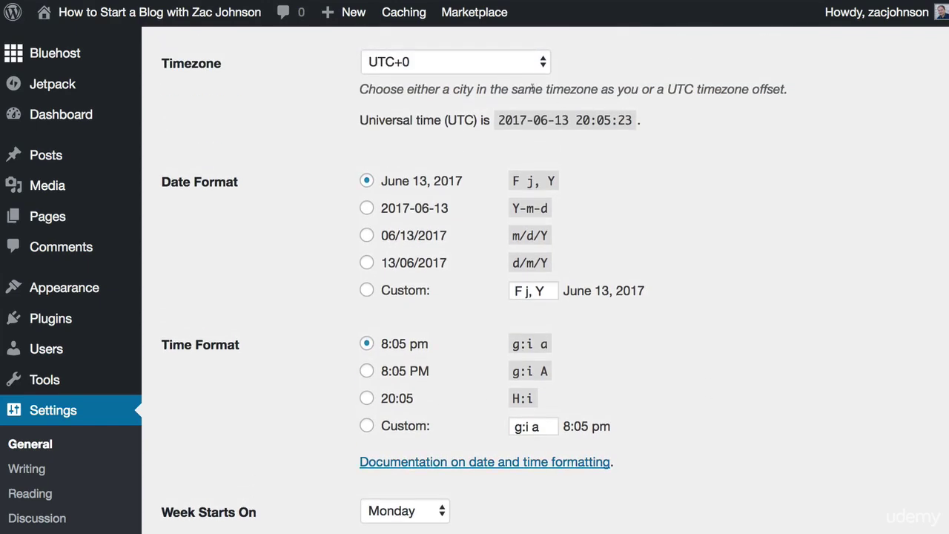
click(492, 63)
scroll(496, 181, up, 10)
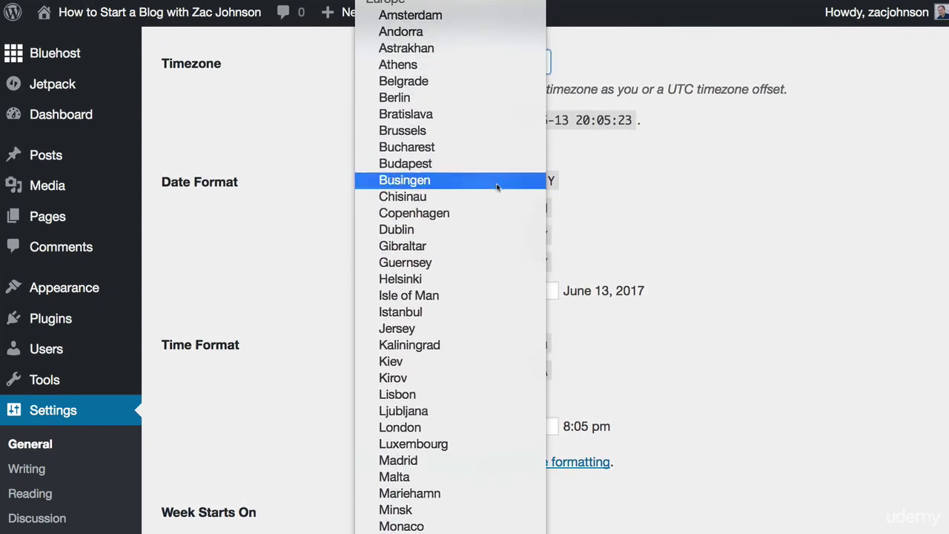
scroll(495, 183, up, 20)
click(496, 185)
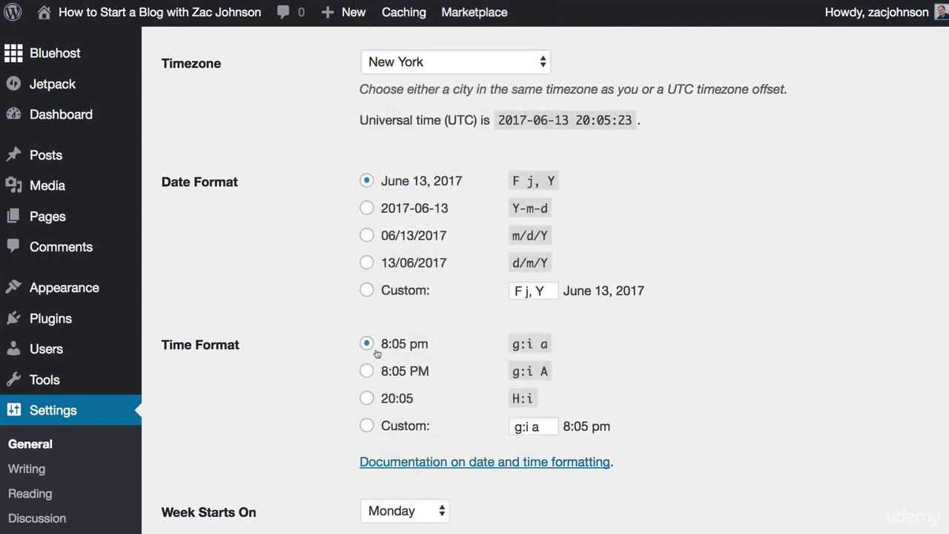
scroll(493, 373, down, 10)
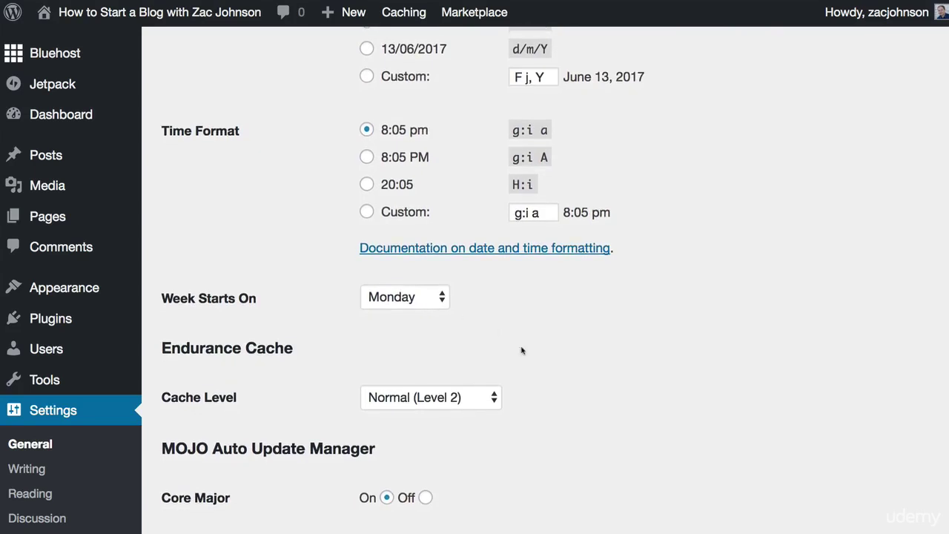
scroll(520, 351, down, 2)
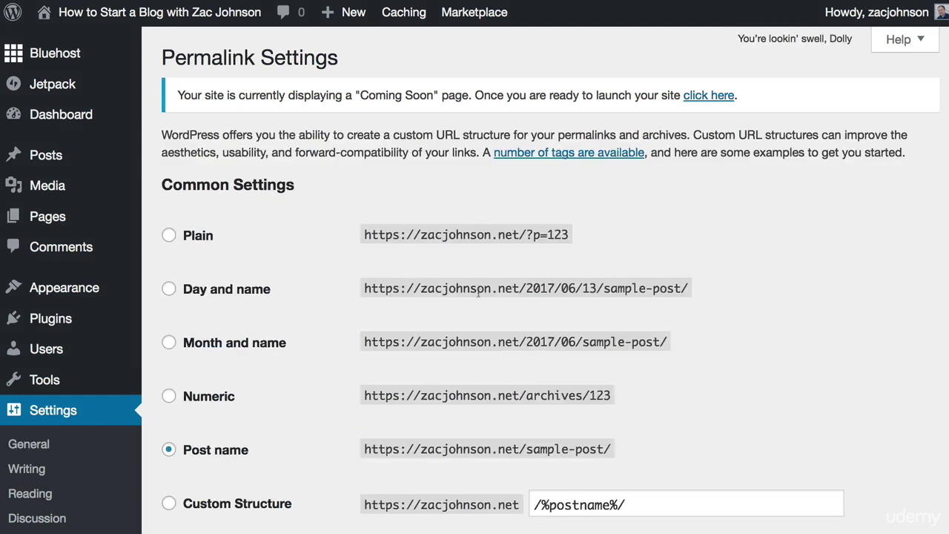
Choose the Post name structure for the site's permalinks and save the permalink settings.
click(209, 454)
scroll(687, 450, down, 2)
scroll(686, 450, down, 3)
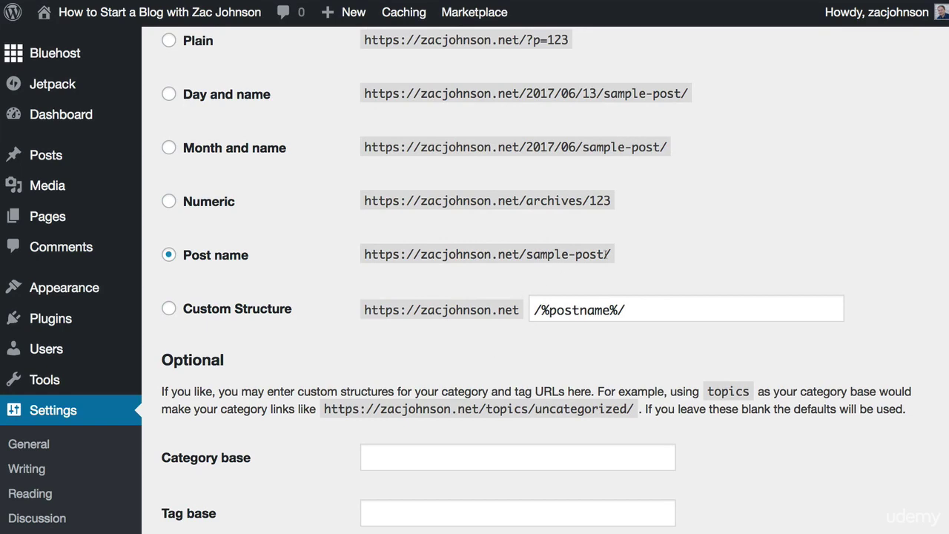
key(Return)
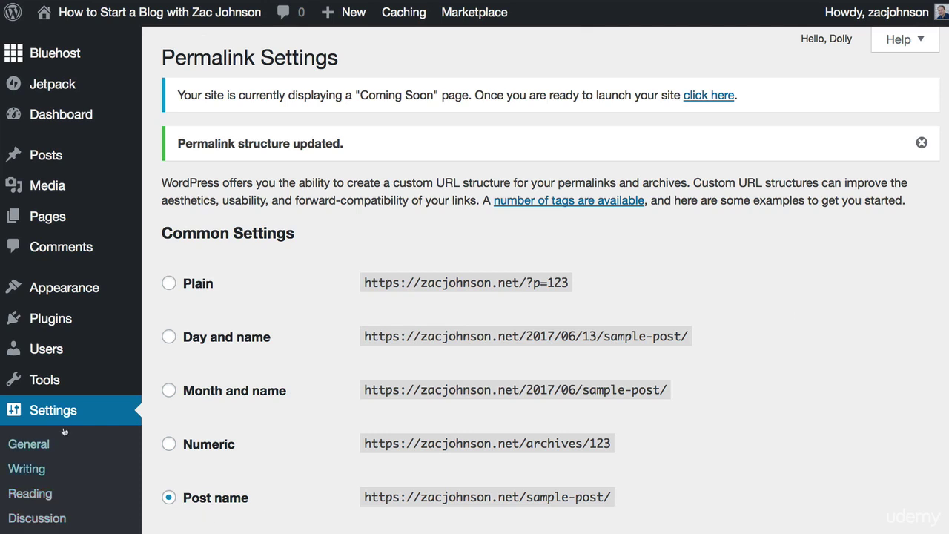
Open the site's Reading settings.
click(30, 494)
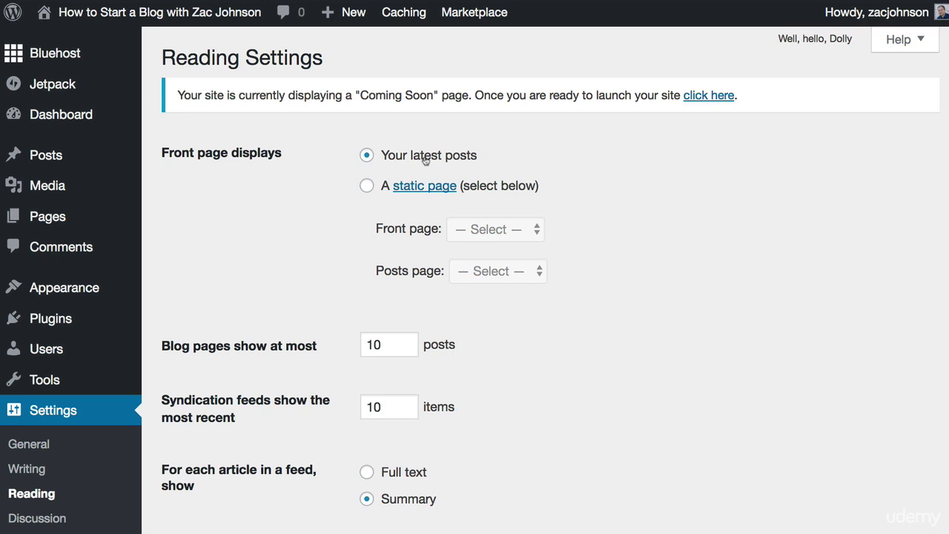
click(367, 188)
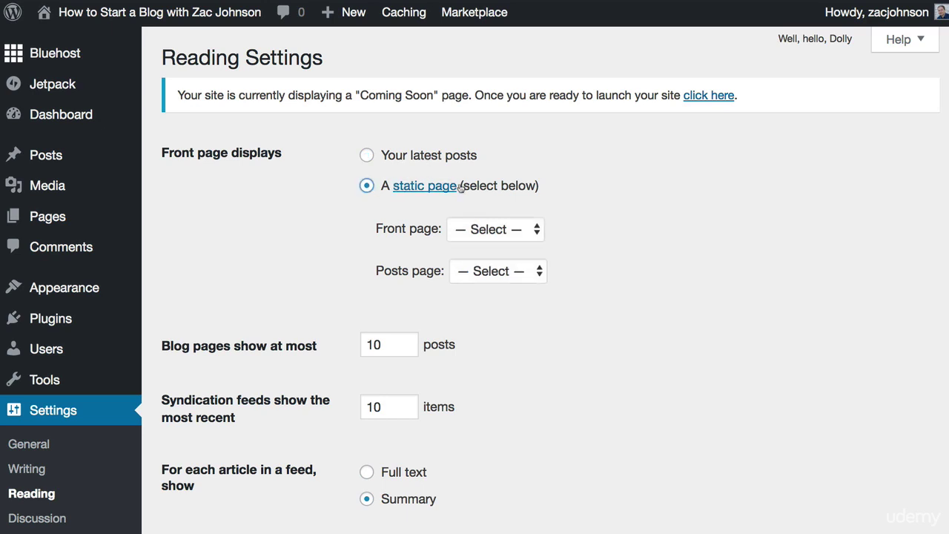
click(502, 231)
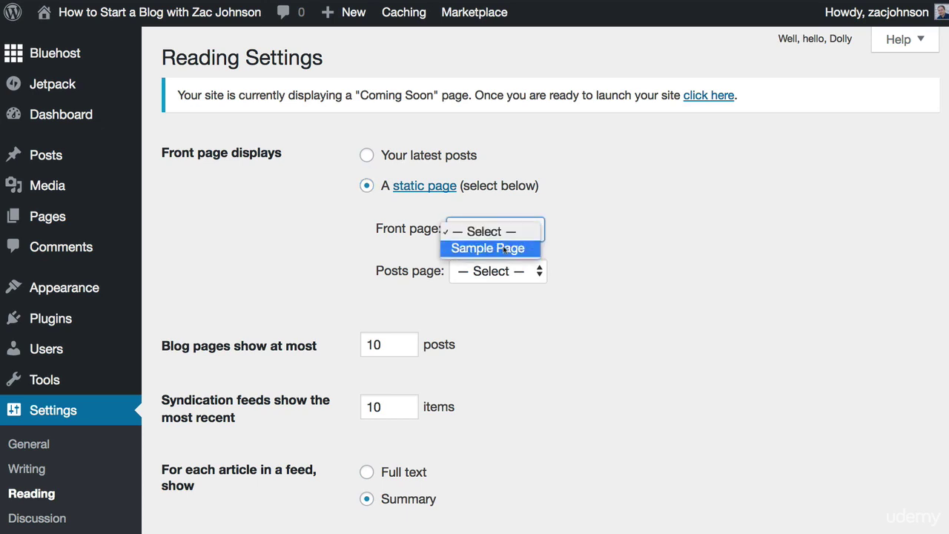
click(608, 218)
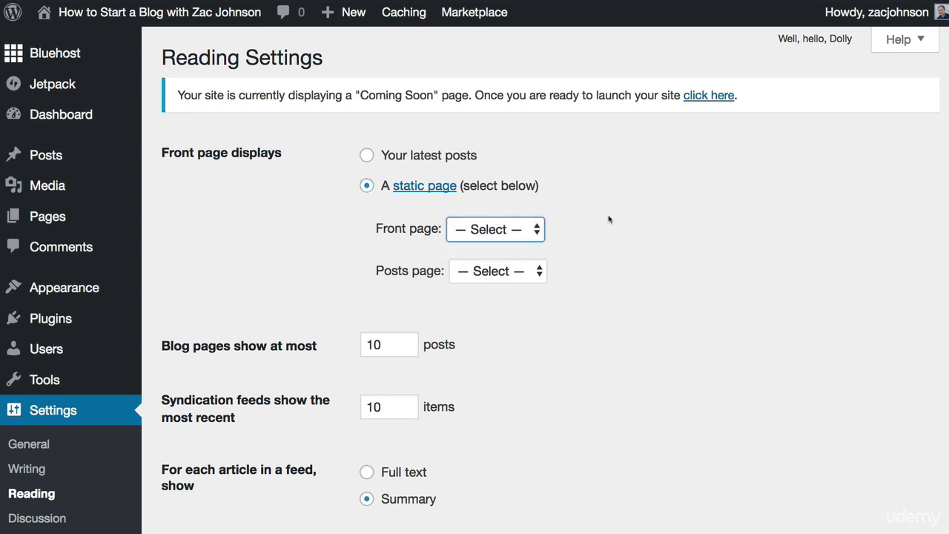
click(439, 154)
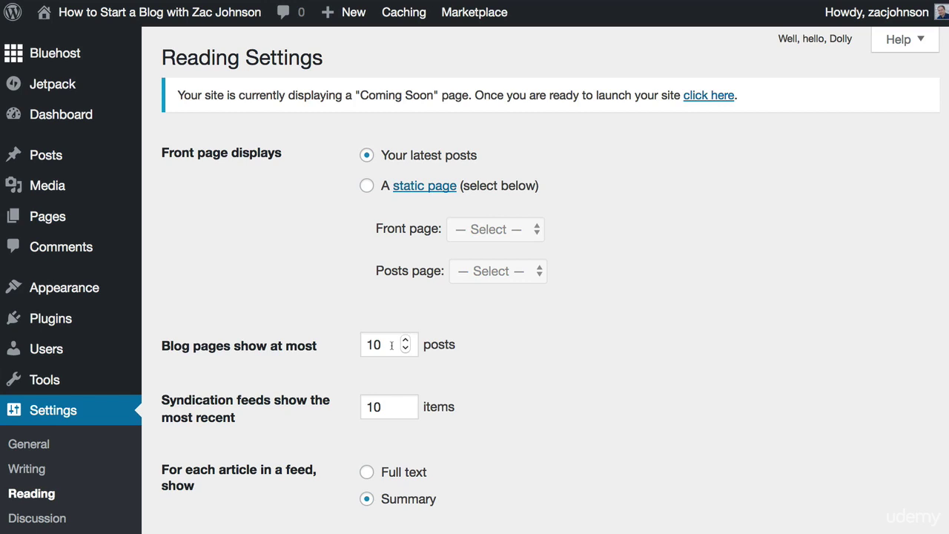
Choose Summary for feed articles, stop discouraging search engines from indexing the site, and save the reading settings.
scroll(391, 345, down, 2)
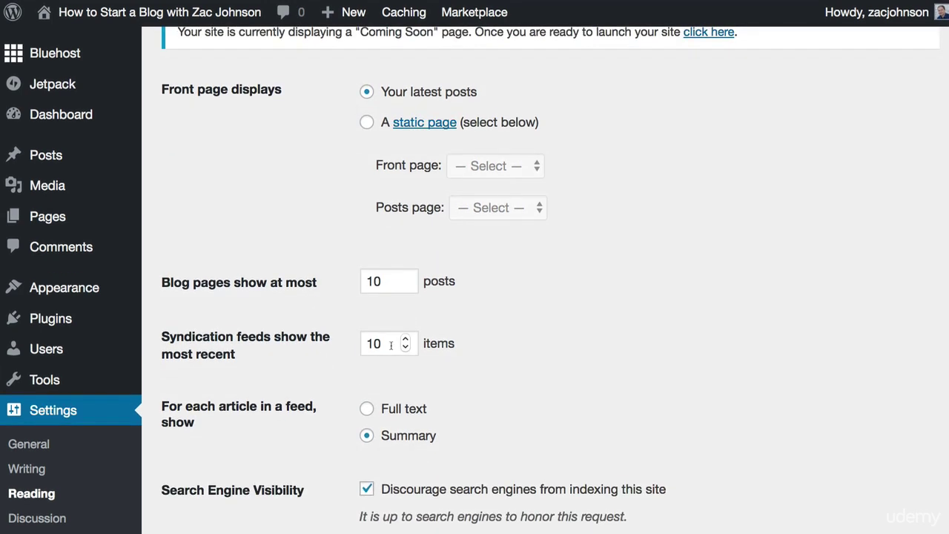
drag(391, 346, 366, 345)
click(526, 379)
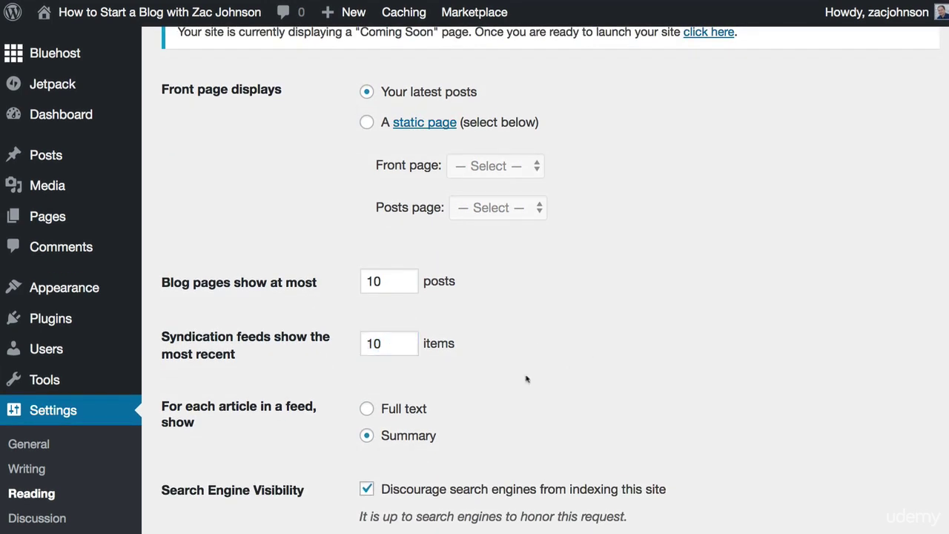
click(382, 415)
click(408, 439)
click(368, 491)
click(581, 443)
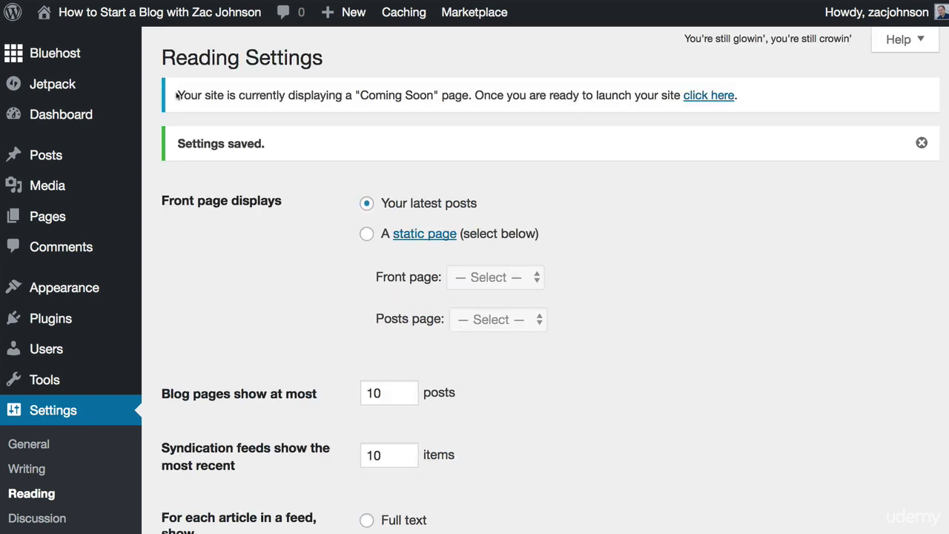
Launch the site from the "Coming Soon" notice so it goes live.
drag(170, 95, 764, 94)
click(714, 95)
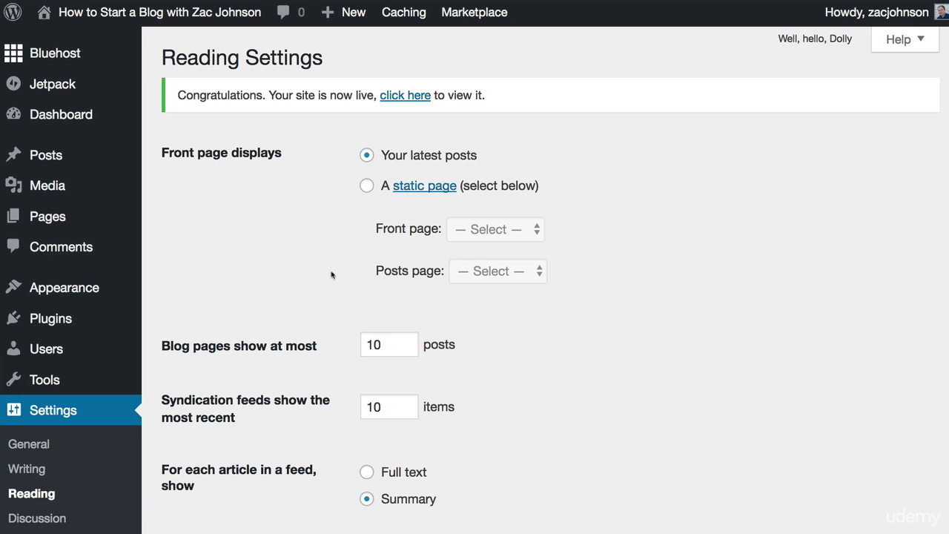
Open the installed themes and delete the unused Twenty Fifteen theme, confirming the deletion.
mouse_move(88, 287)
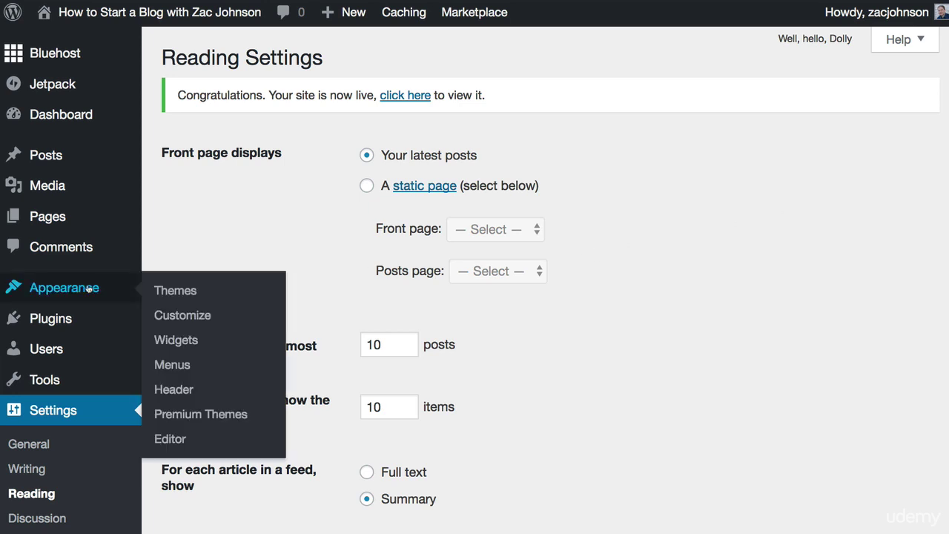
click(175, 290)
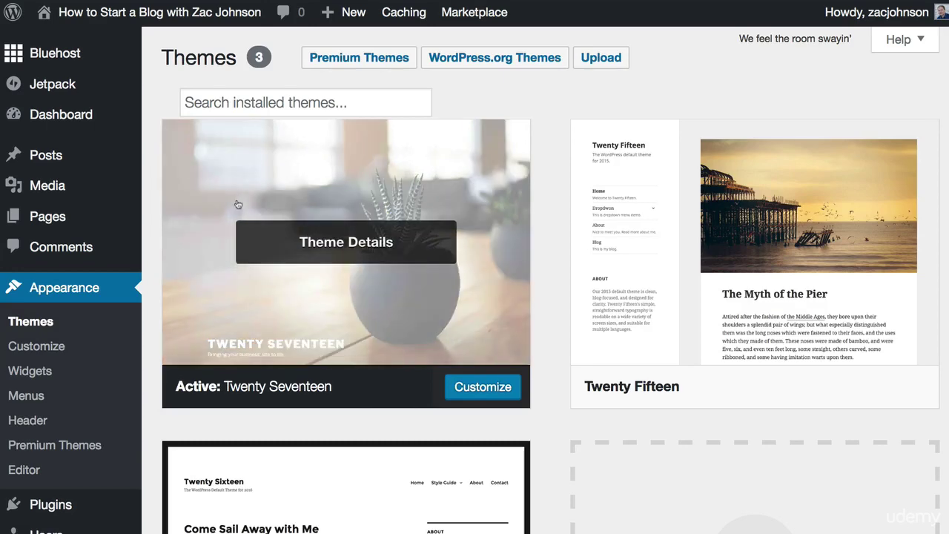
mouse_move(427, 237)
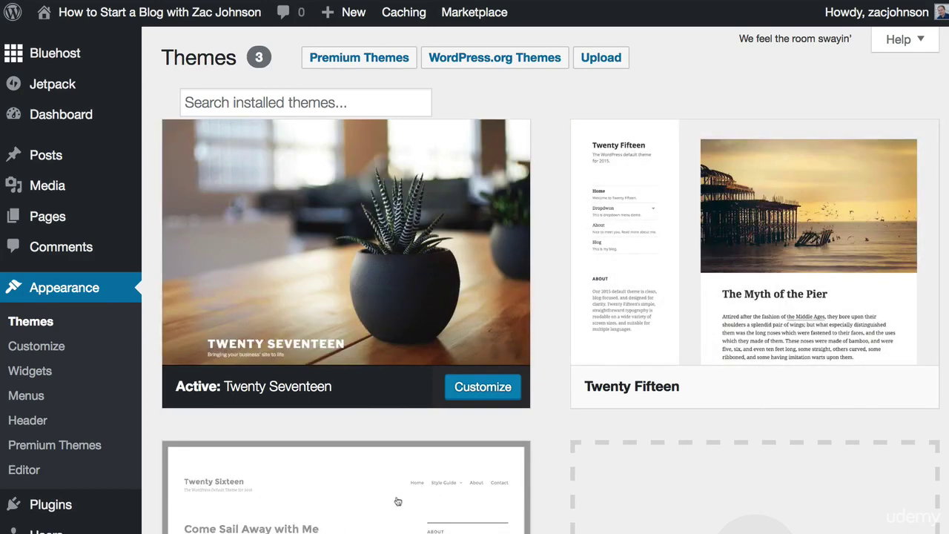
mouse_move(700, 324)
click(777, 324)
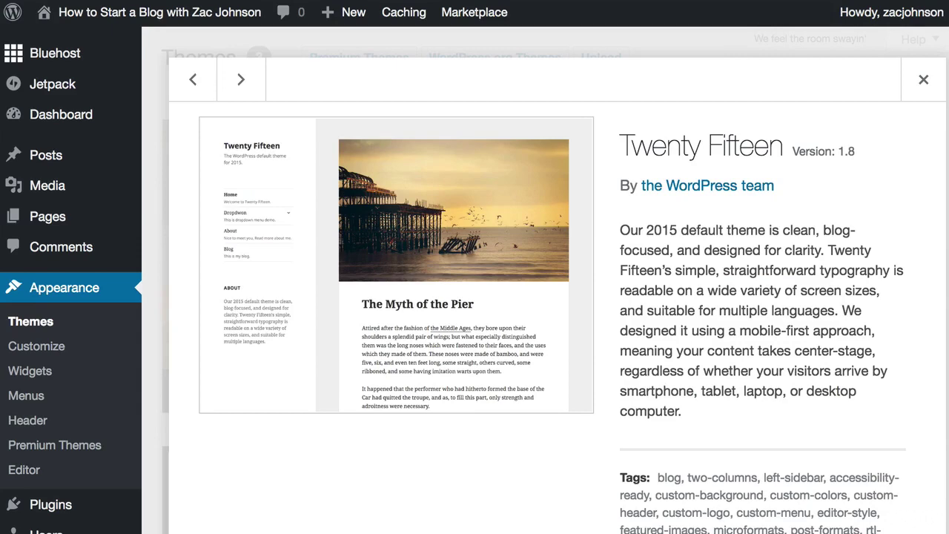
click(585, 68)
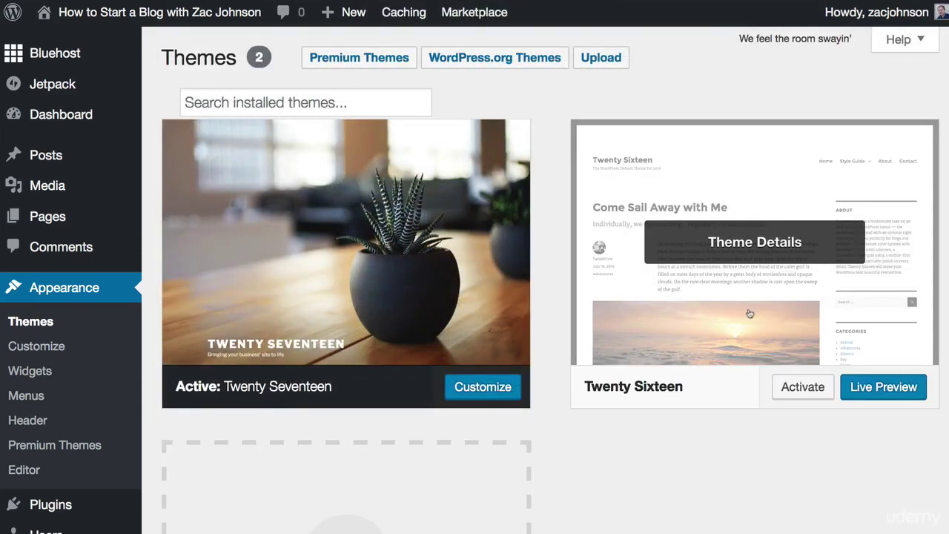
Delete the unused Twenty Sixteen theme from the installed themes and confirm the deletion.
click(833, 325)
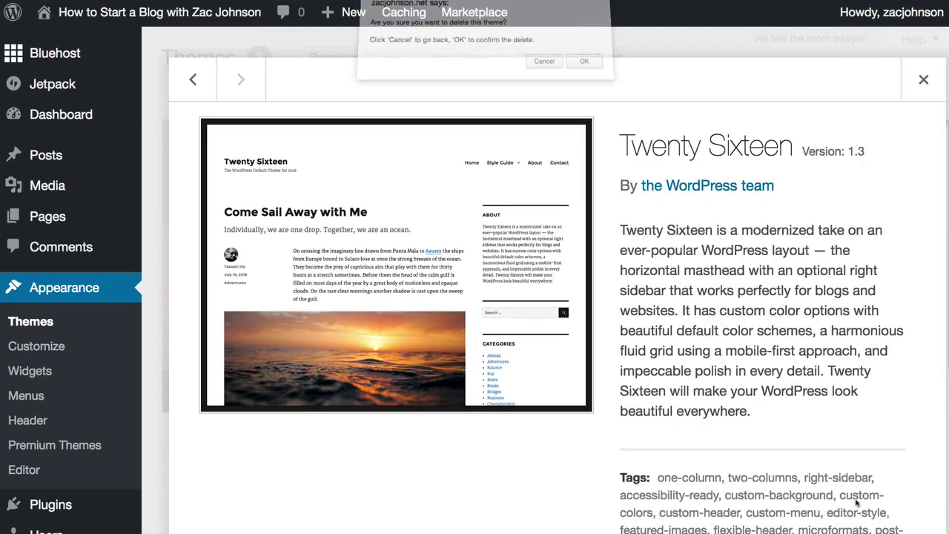
click(582, 67)
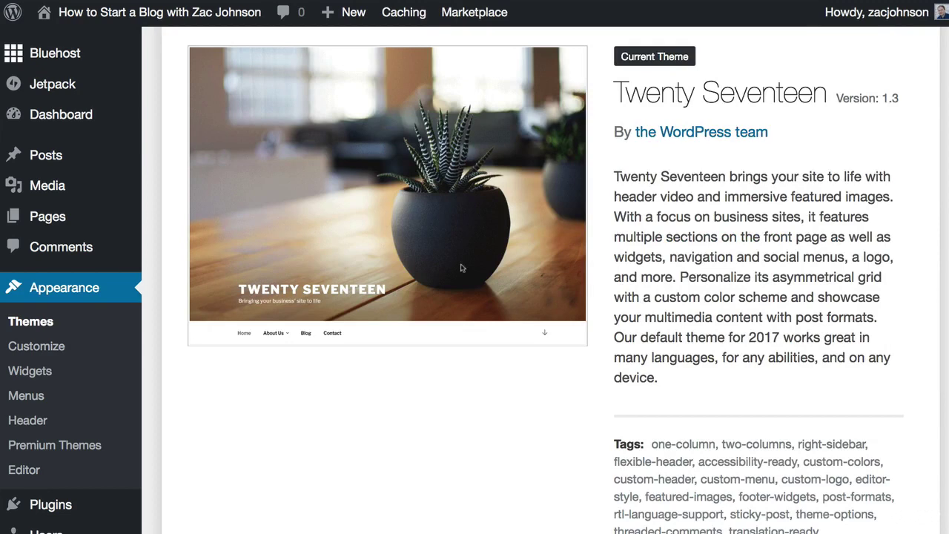
scroll(461, 268, up, 3)
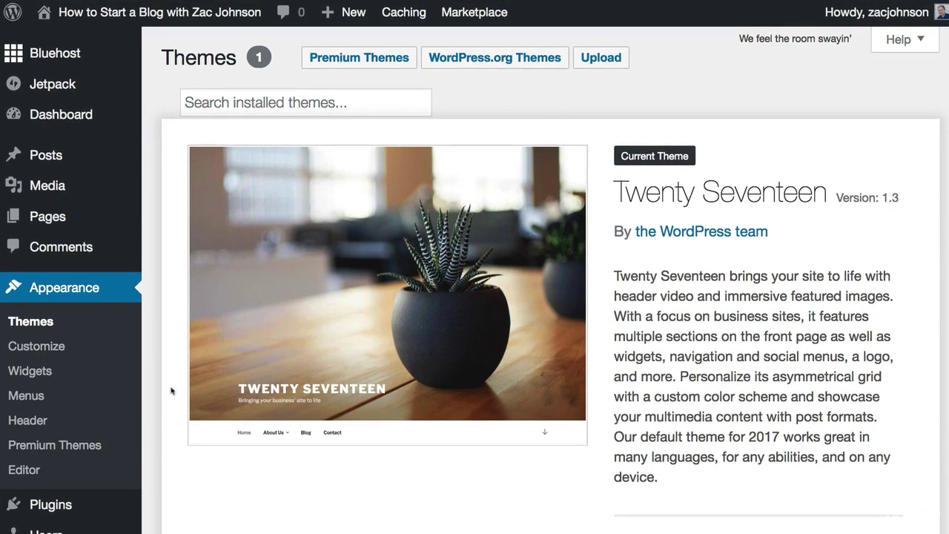
Deactivate the Hello Dolly plugin in the list of installed plugins.
mouse_move(63, 507)
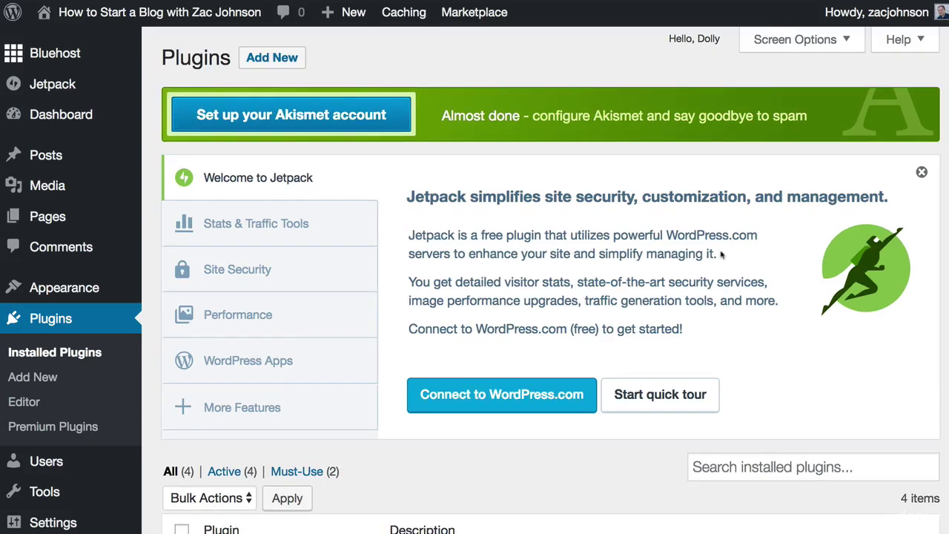
scroll(721, 254, down, 5)
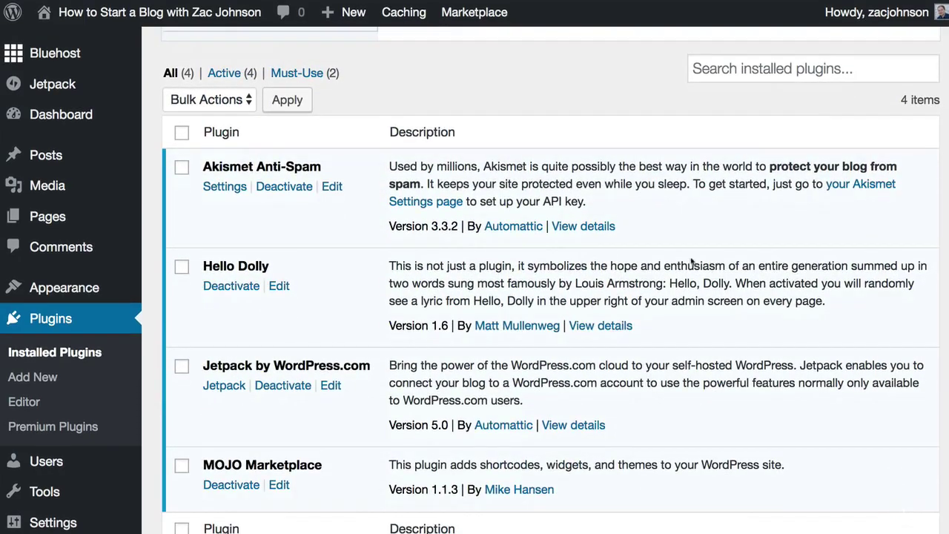
click(240, 290)
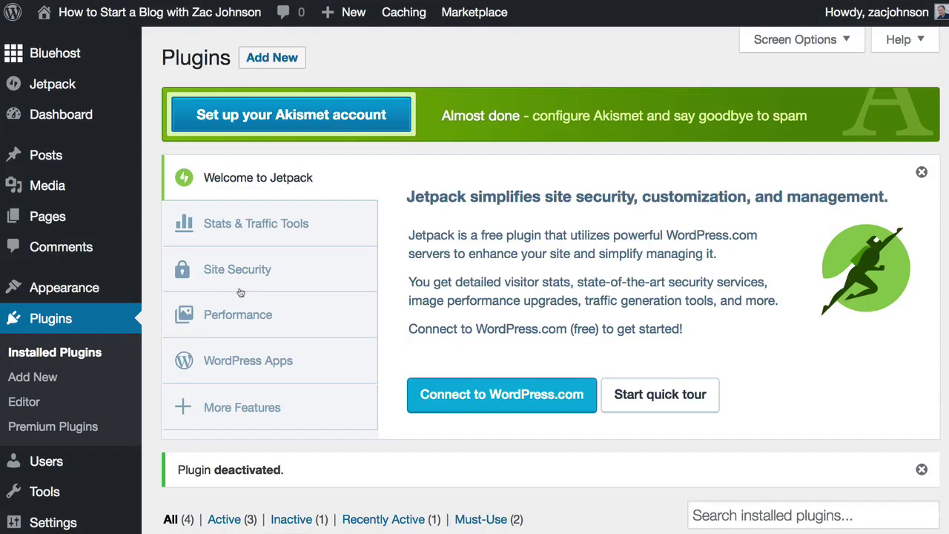
scroll(240, 292, down, 10)
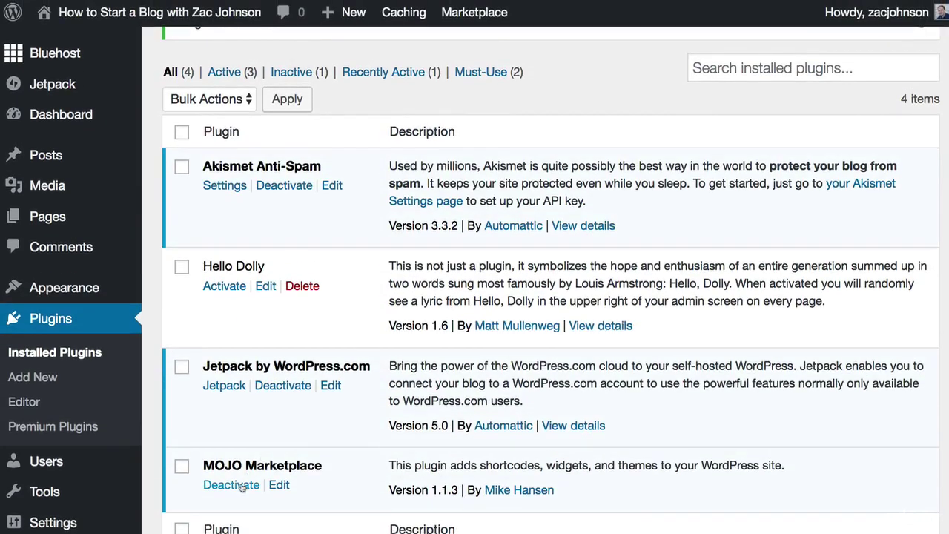
Deactivate the MOJO Marketplace and Jetpack by WordPress.com plugins in the list of installed plugins.
click(232, 484)
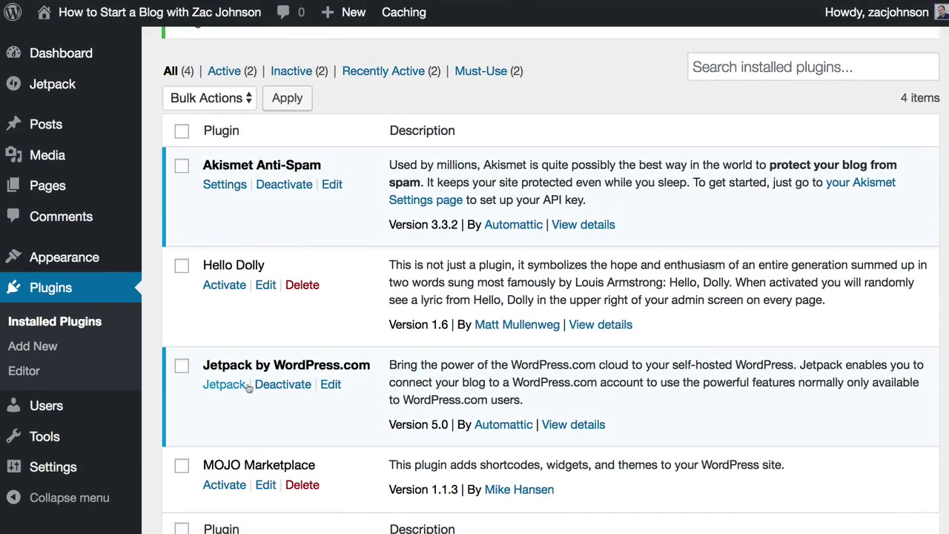
click(280, 387)
scroll(267, 399, down, 3)
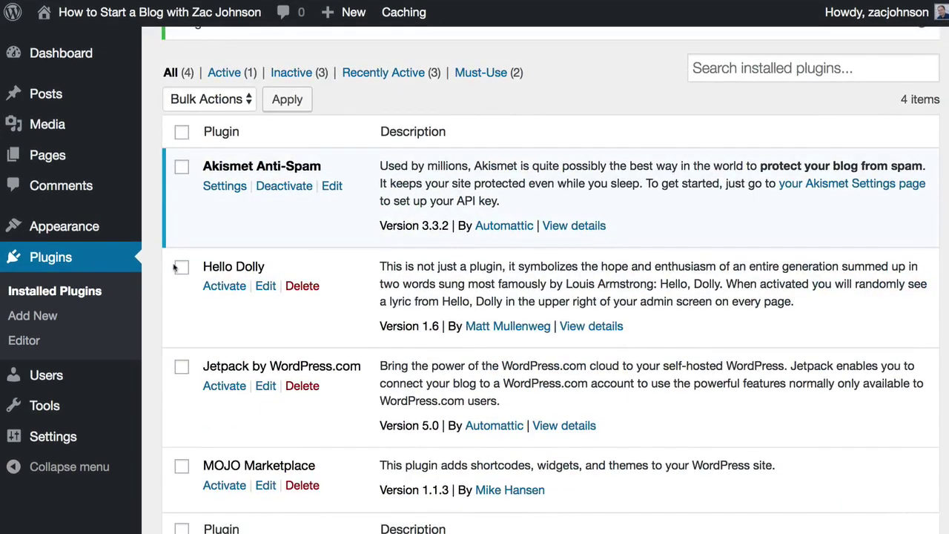
Delete the Hello Dolly, Jetpack by WordPress.com and MOJO Marketplace plugins together as a bulk action and confirm the deletion.
click(181, 267)
click(183, 366)
click(182, 466)
click(206, 101)
click(210, 167)
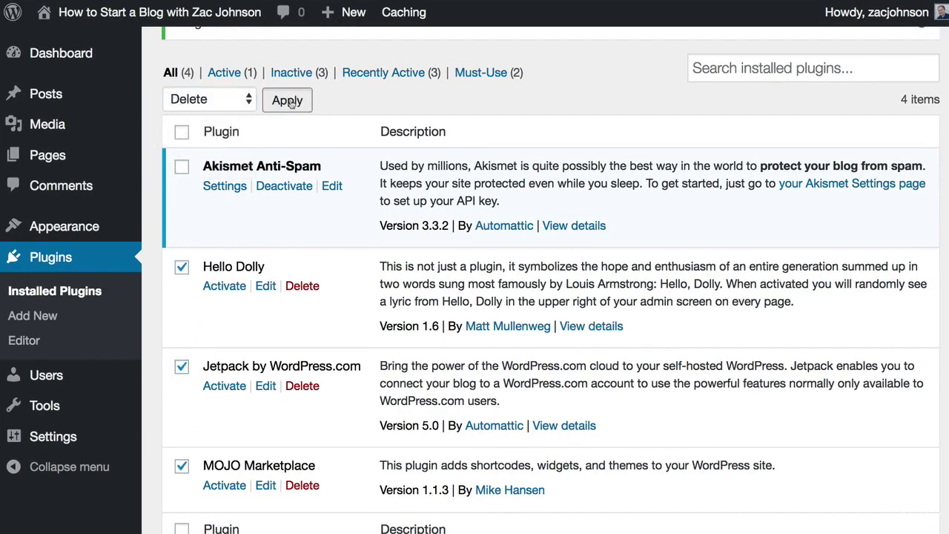
click(292, 103)
click(574, 49)
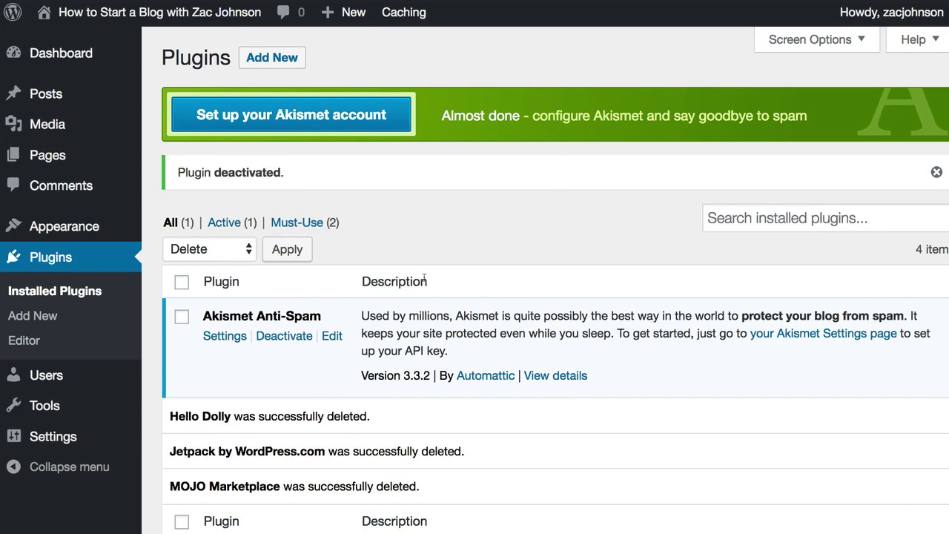
Activate Akismet by getting an API key through the existing WordPress.com account, and save the Akismet settings.
click(225, 338)
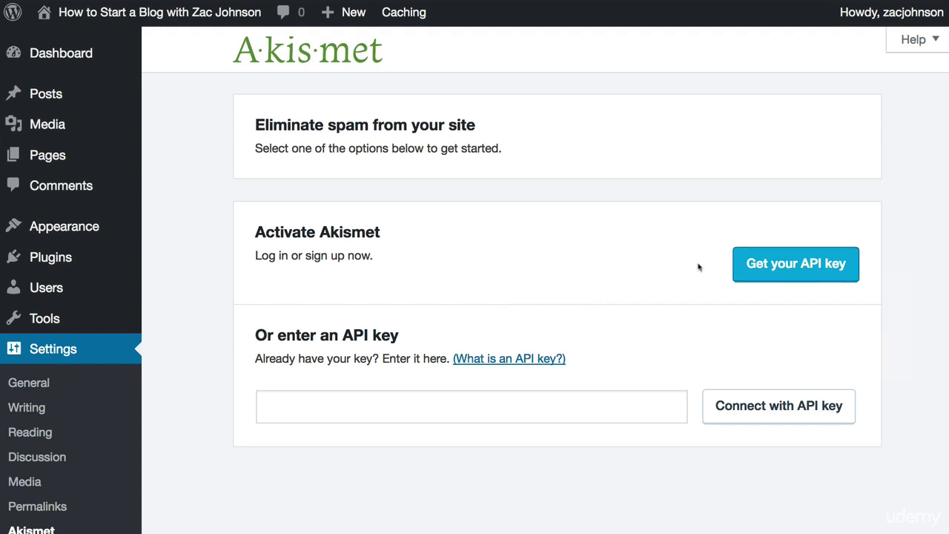
click(795, 264)
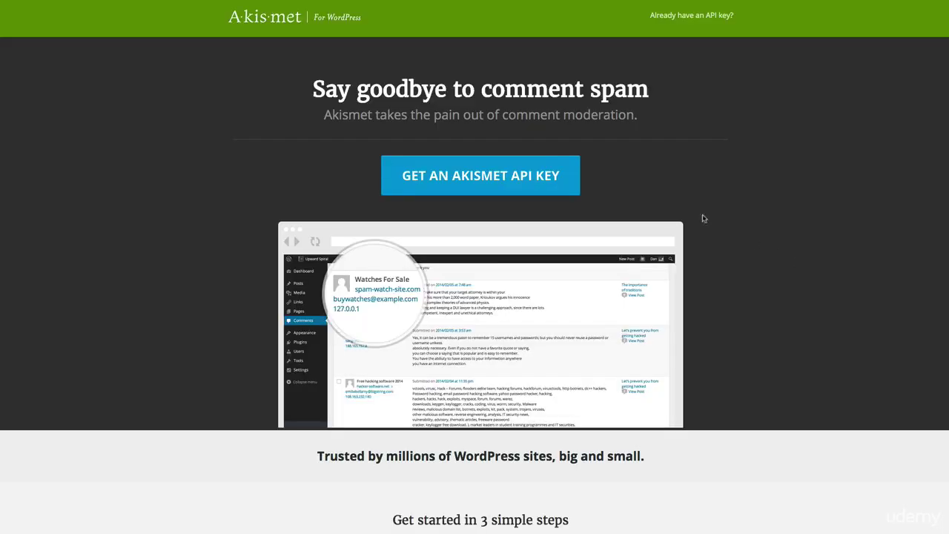
click(470, 184)
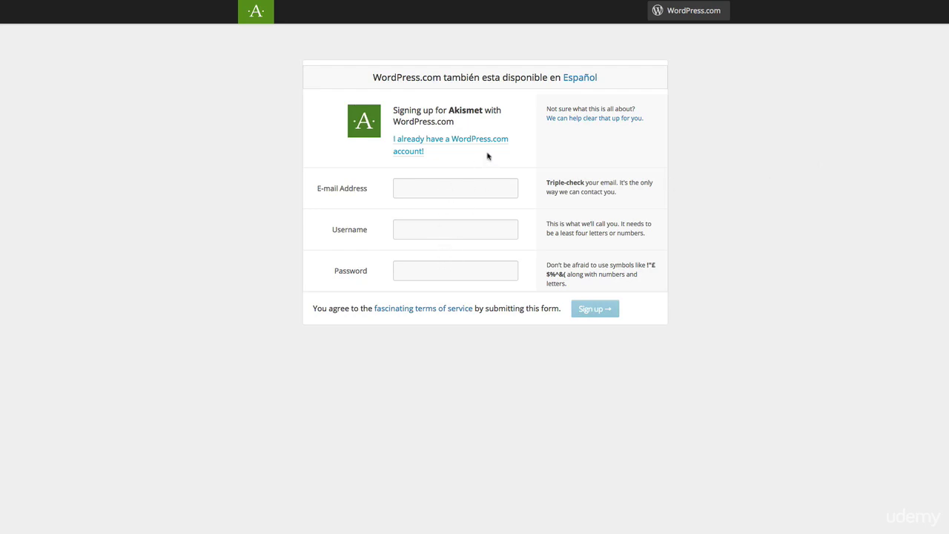
click(418, 146)
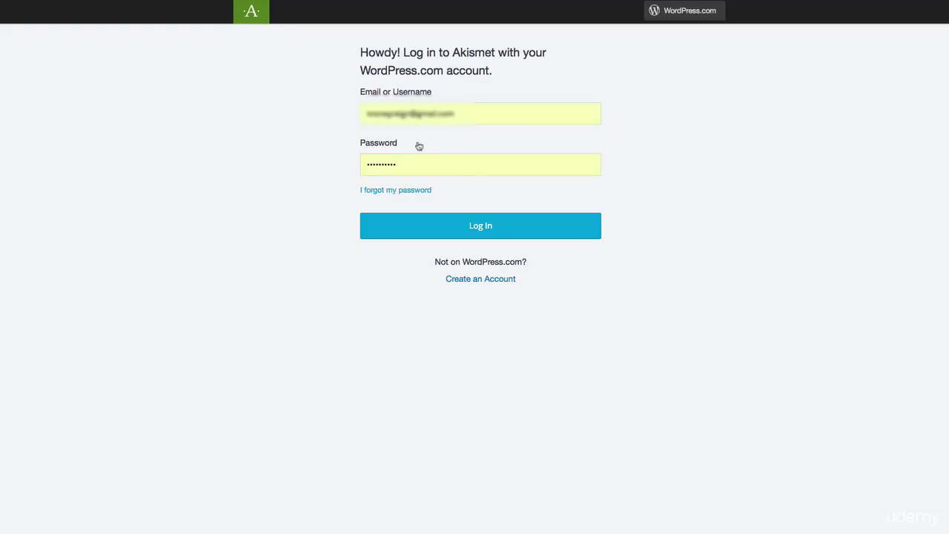
click(483, 225)
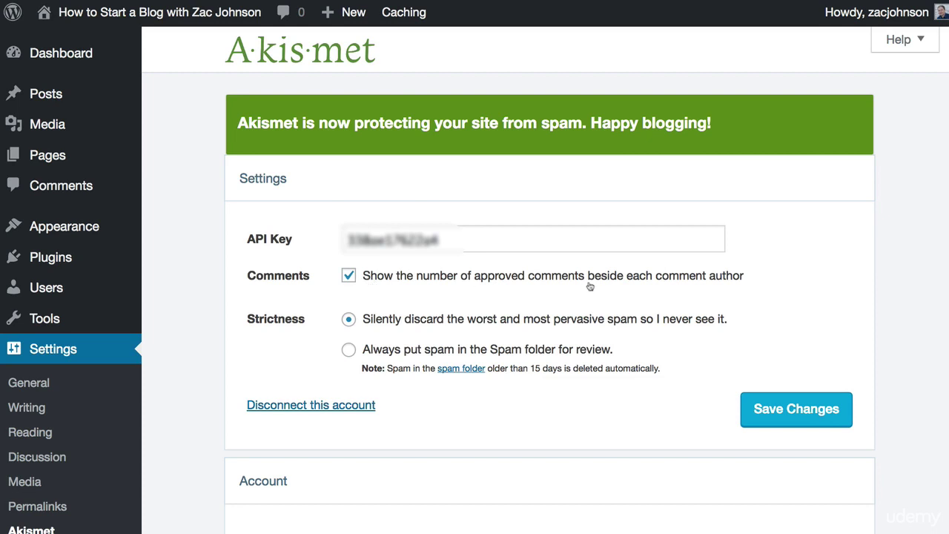
scroll(589, 289, down, 1)
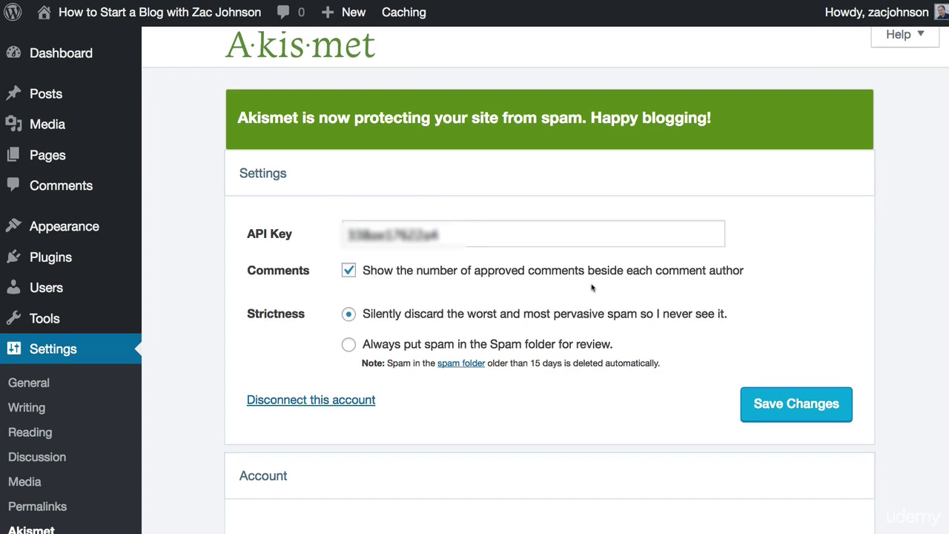
click(793, 406)
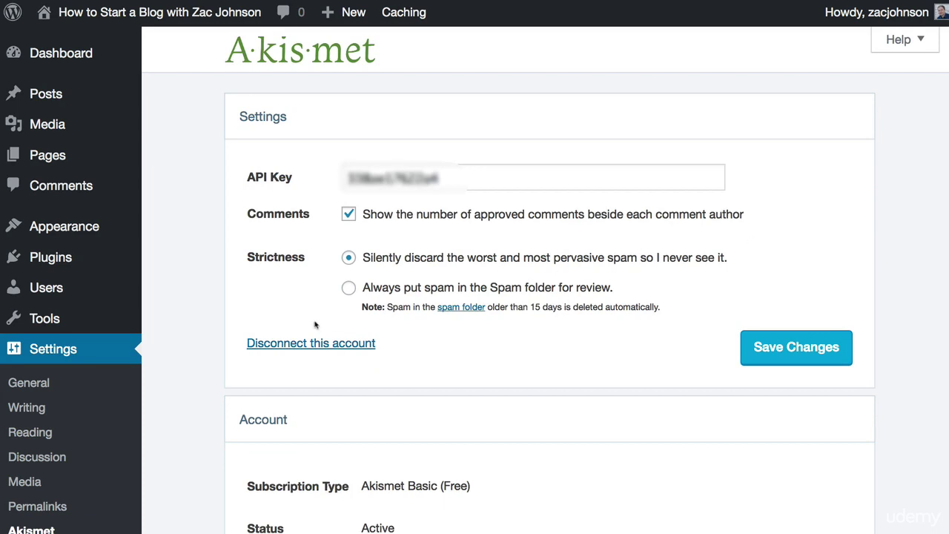
Find Yoast SEO among the popular plugins, install it and activate it.
mouse_move(65, 259)
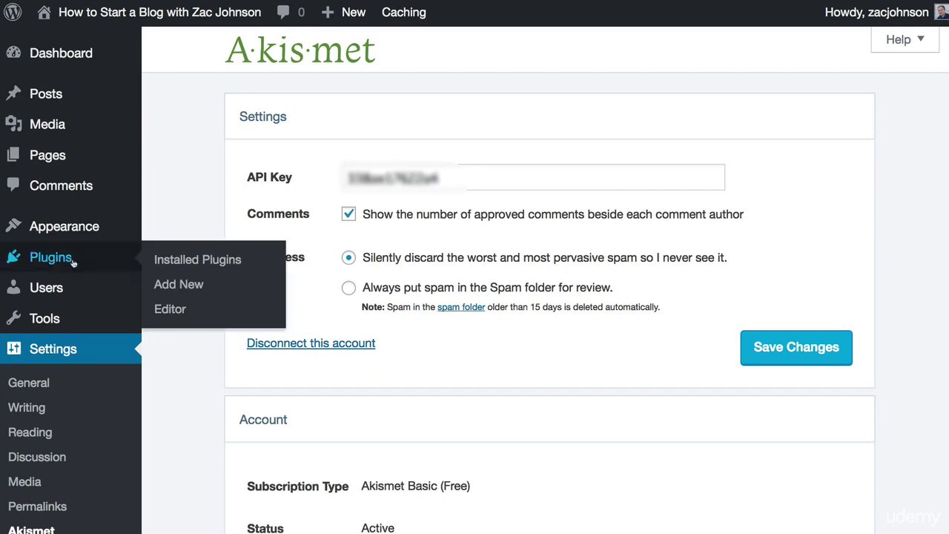
click(190, 286)
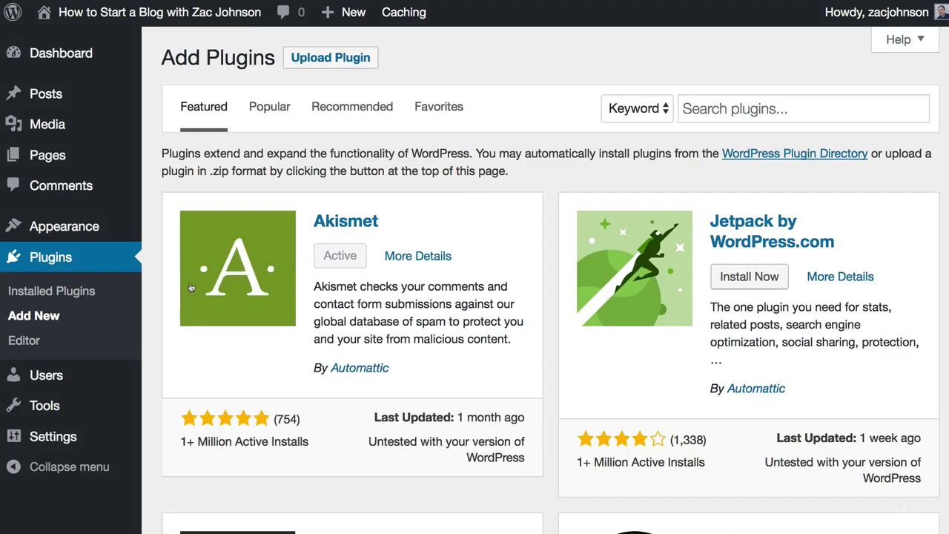
click(281, 111)
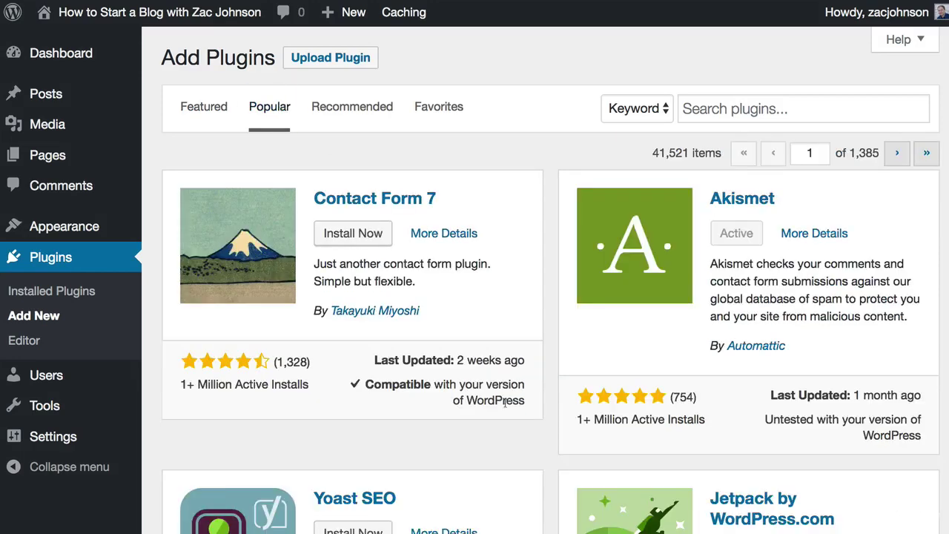
scroll(505, 404, down, 3)
scroll(505, 404, down, 3)
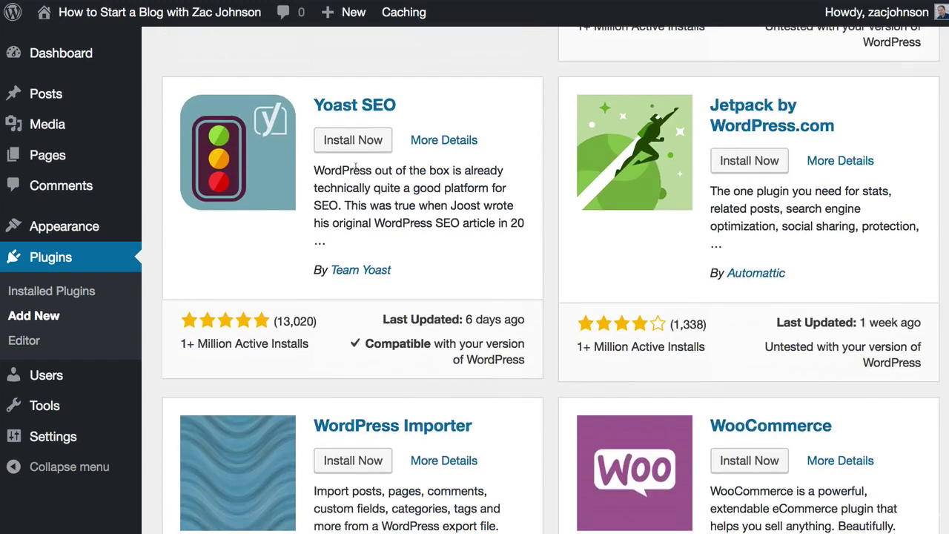
click(353, 141)
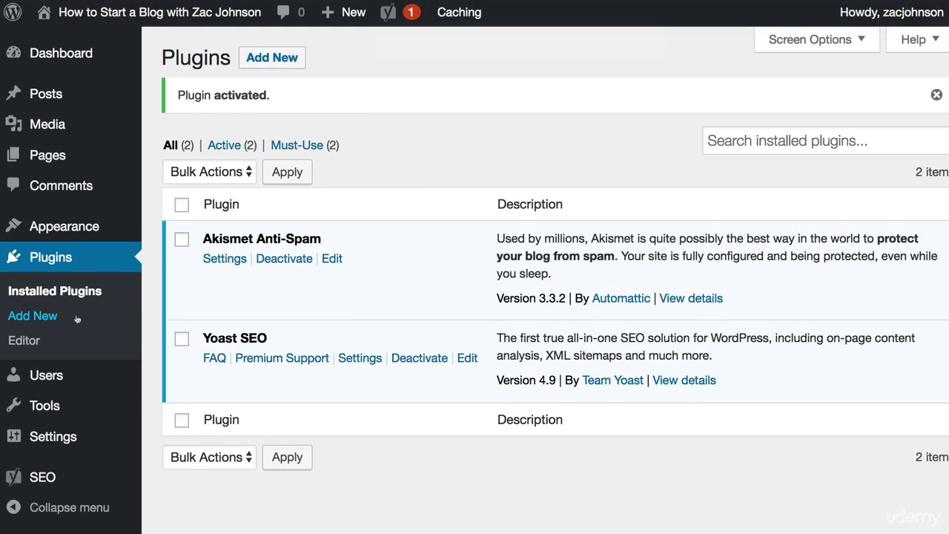
Search the new plugins for "sassy social", then install and activate the Sassy Social Share plugin.
click(50, 318)
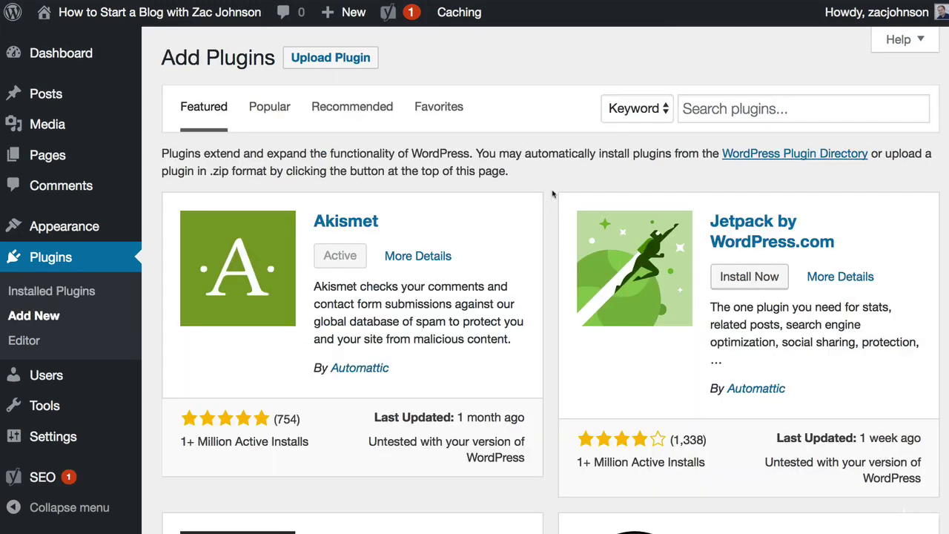
click(746, 109)
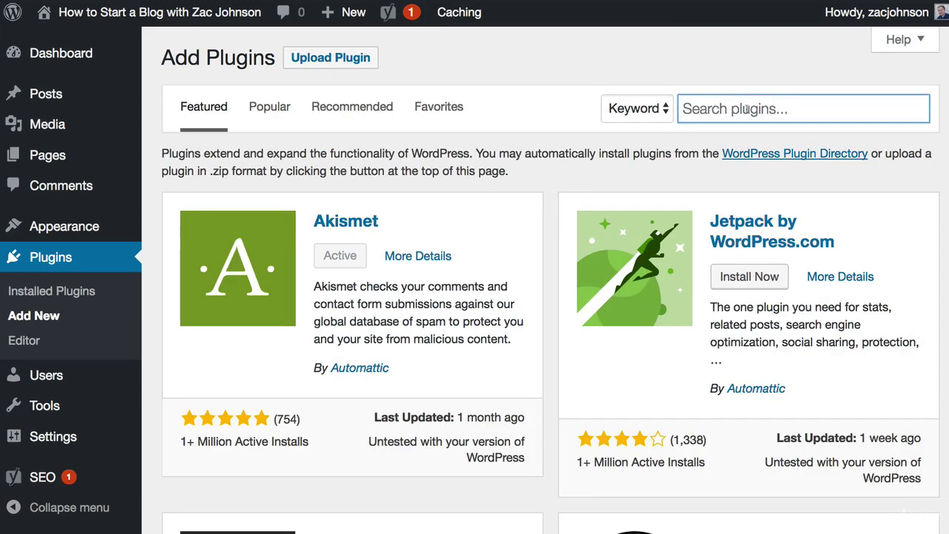
text(sassy social)
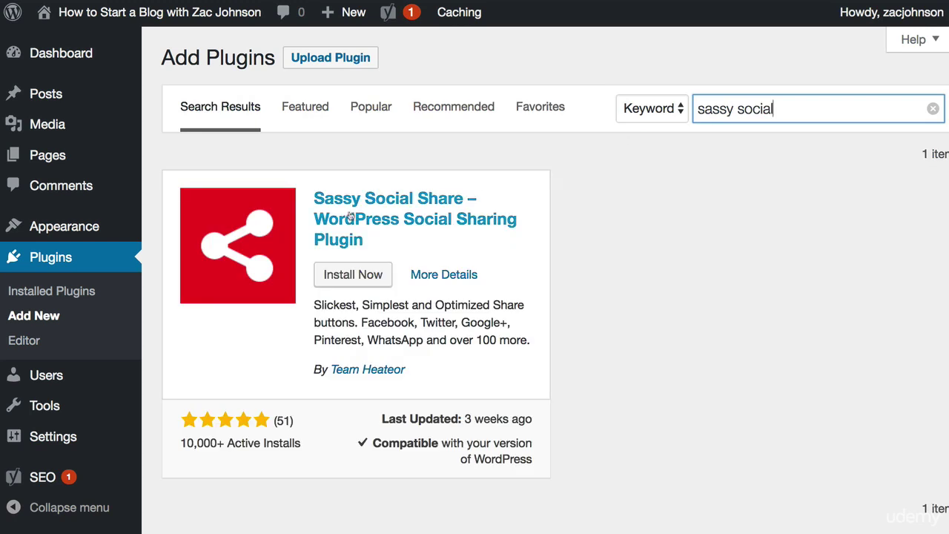
click(348, 280)
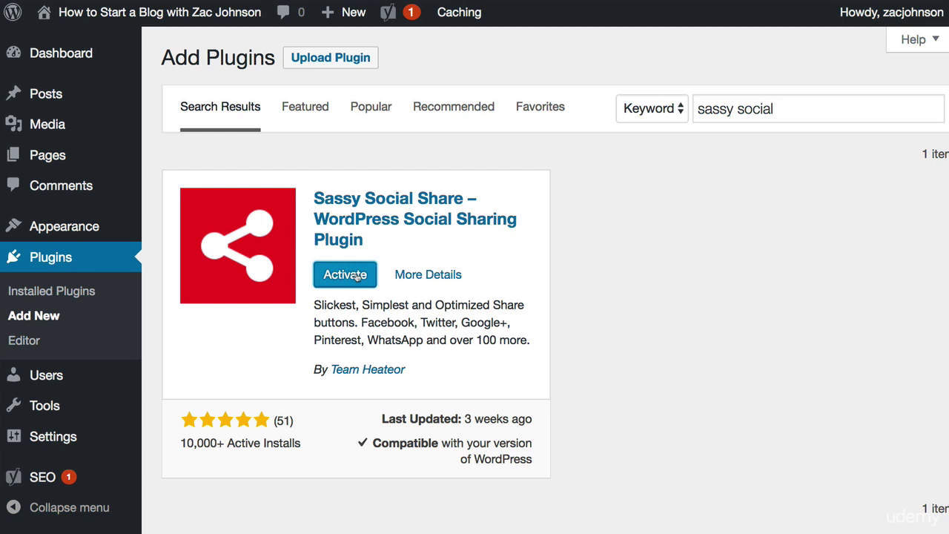
click(356, 276)
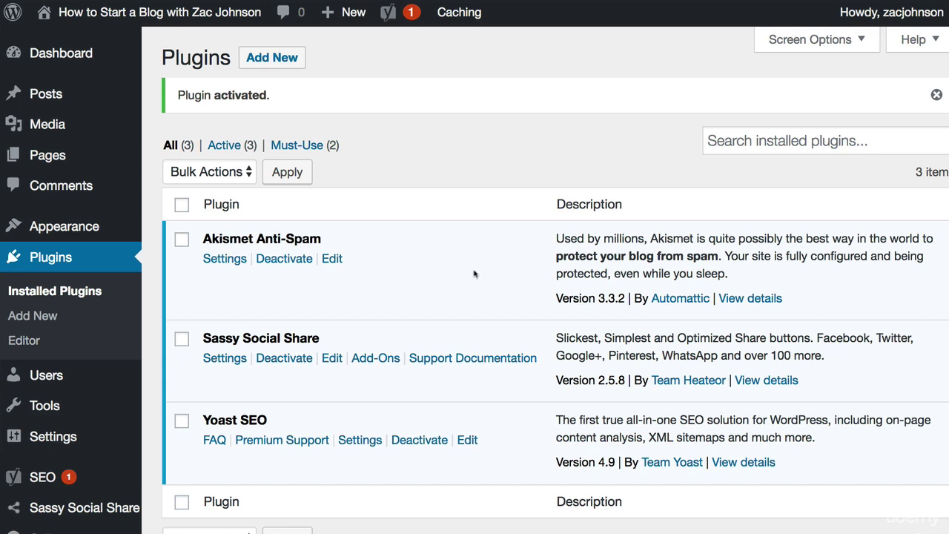
Open the live site in a new browser tab and examine the social share buttons, posts and sidebar widgets.
mouse_move(139, 19)
right_click(78, 43)
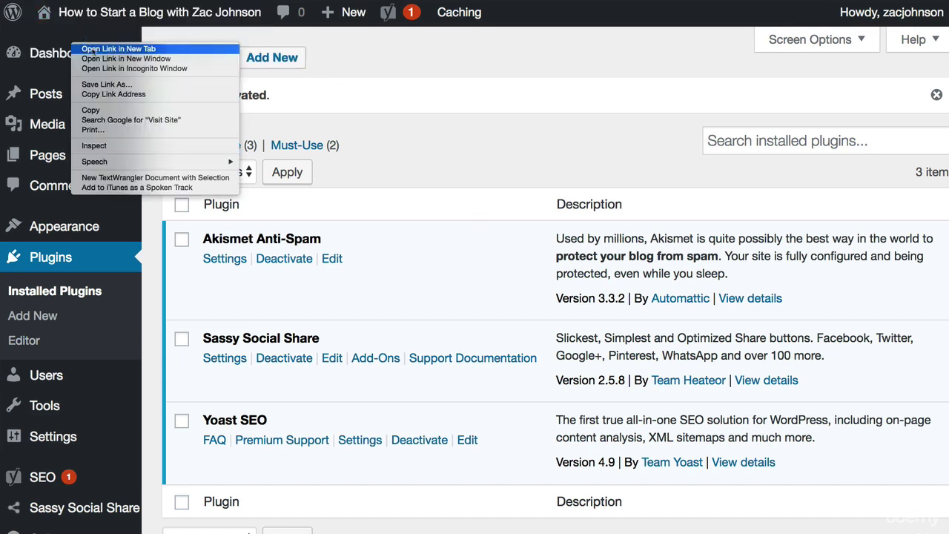
click(215, 48)
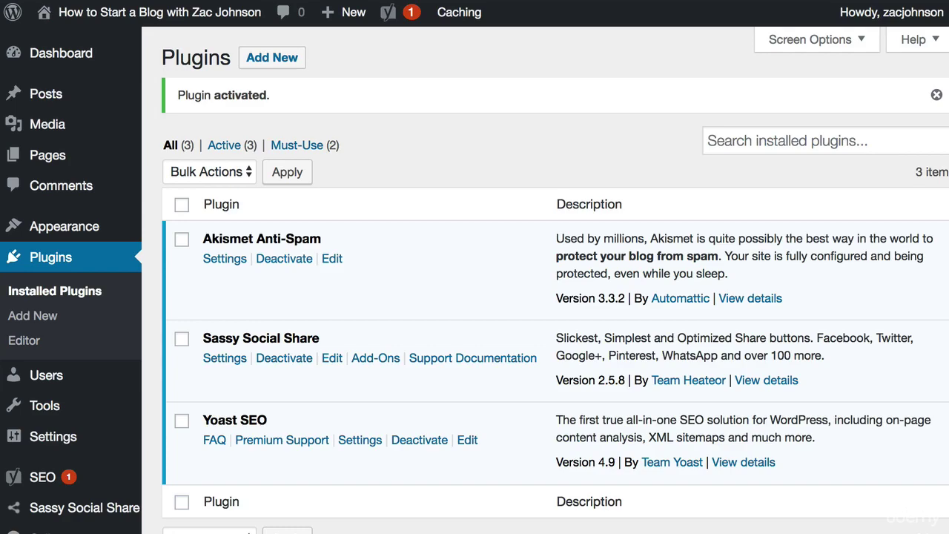
key(ctrl+Tab)
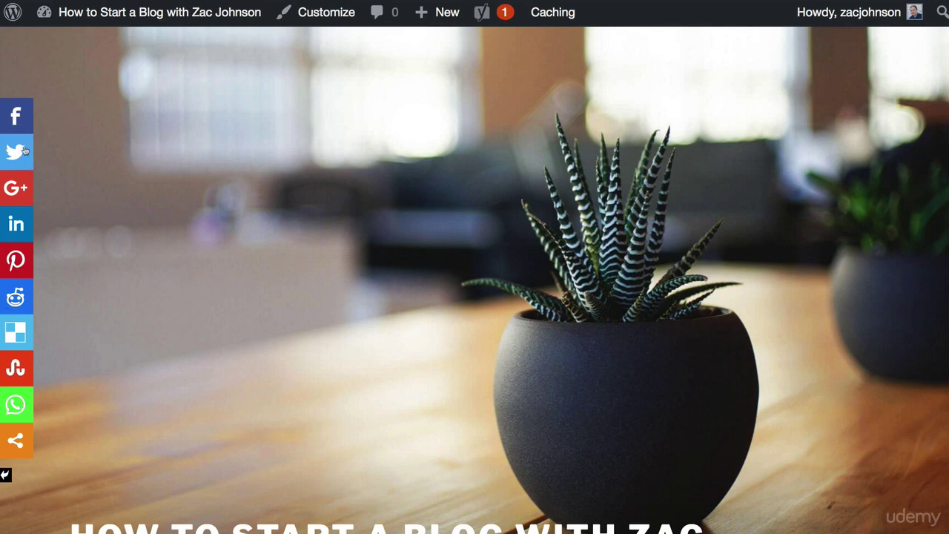
scroll(358, 328, down, 3)
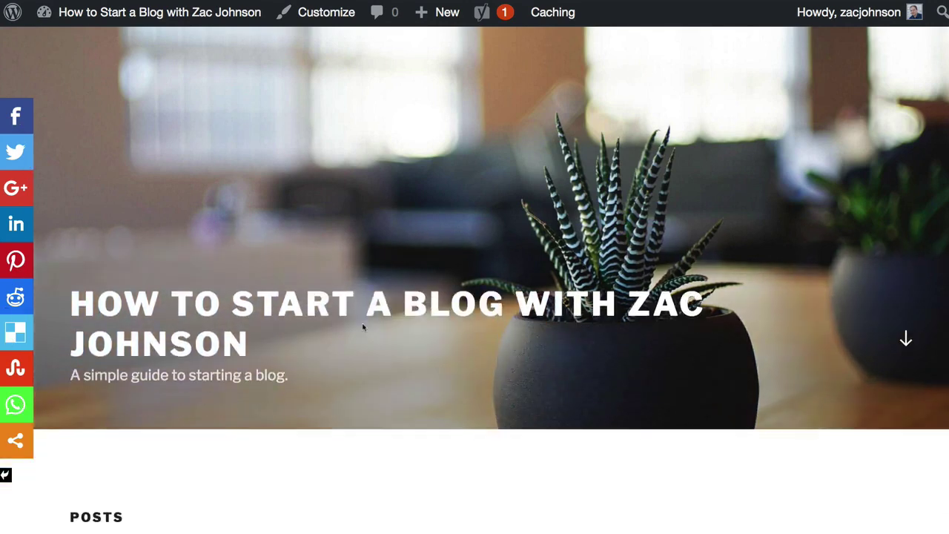
scroll(363, 326, down, 2)
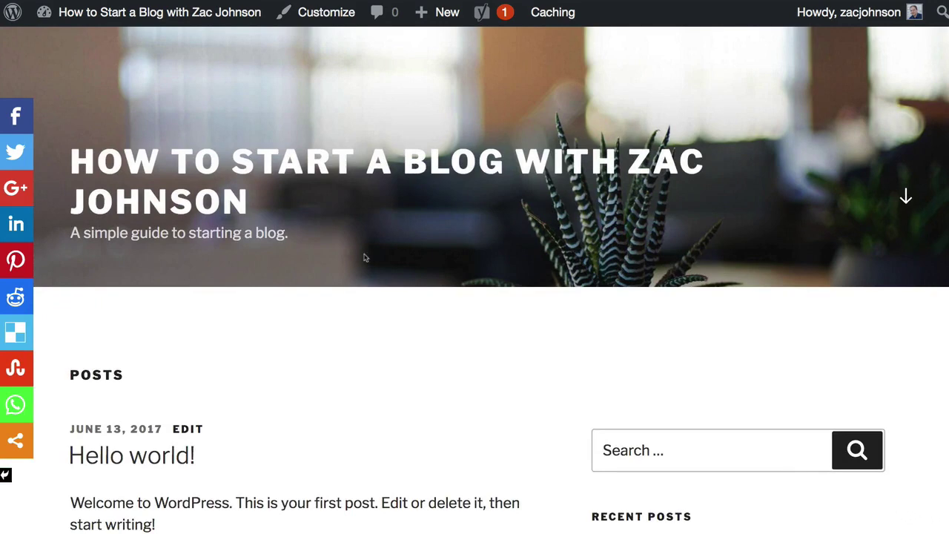
scroll(368, 254, down, 3)
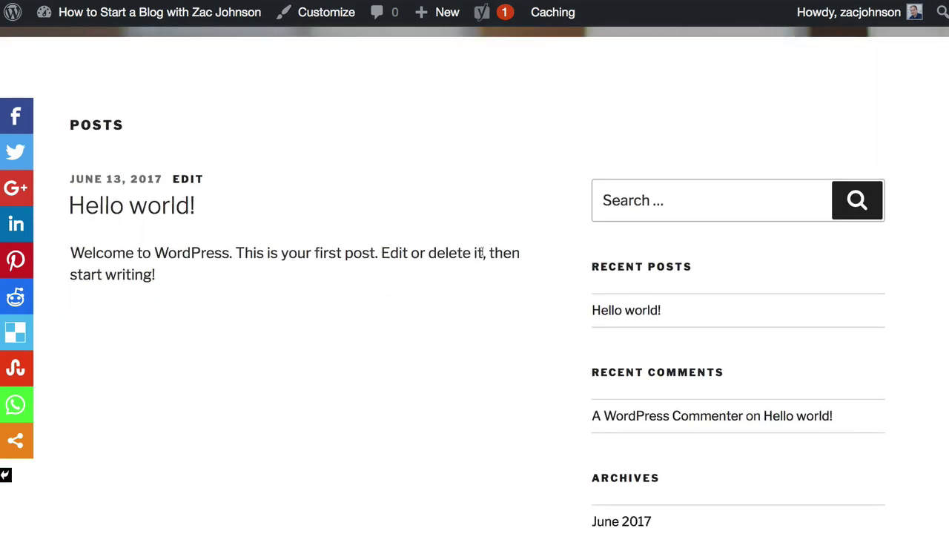
scroll(485, 253, down, 3)
scroll(676, 376, down, 4)
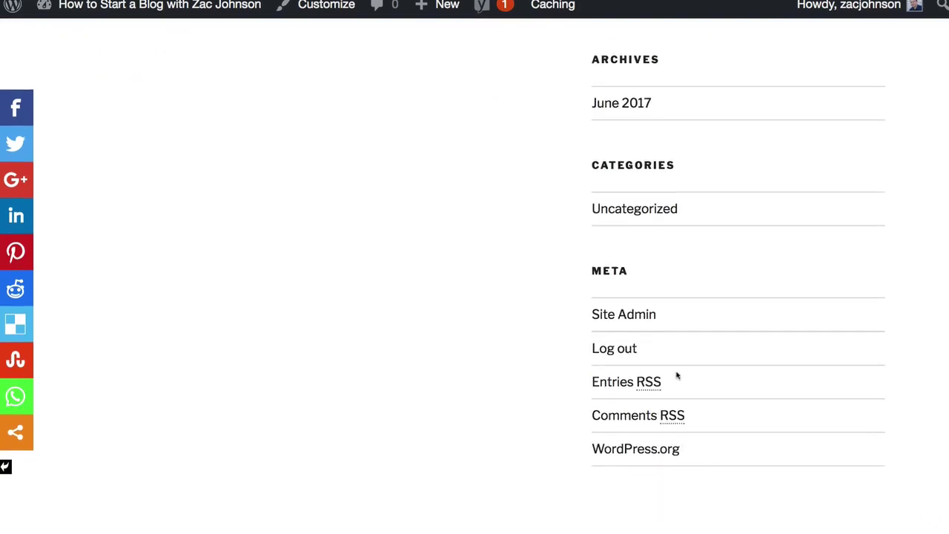
scroll(676, 376, up, 10)
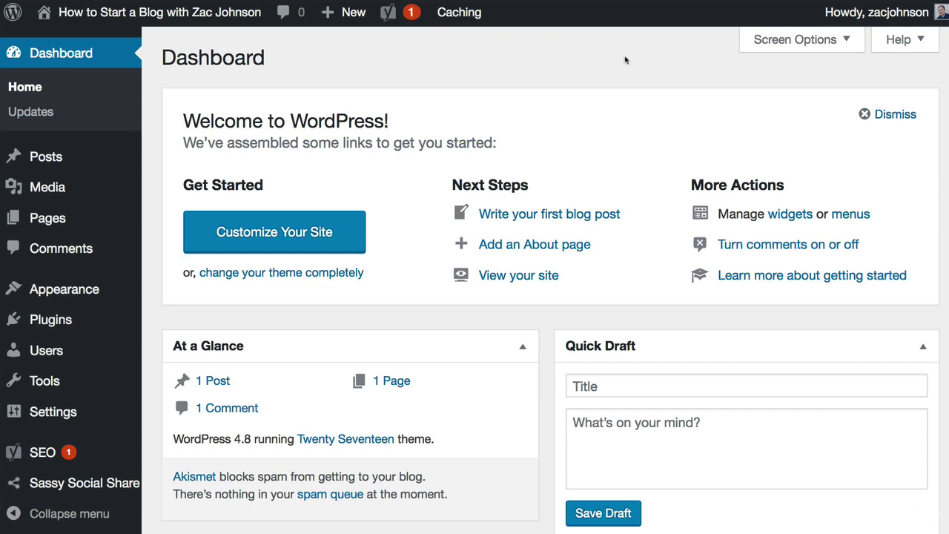
Browse the featured themes available to add and install the ParaBlogger theme.
scroll(625, 59, down, 1)
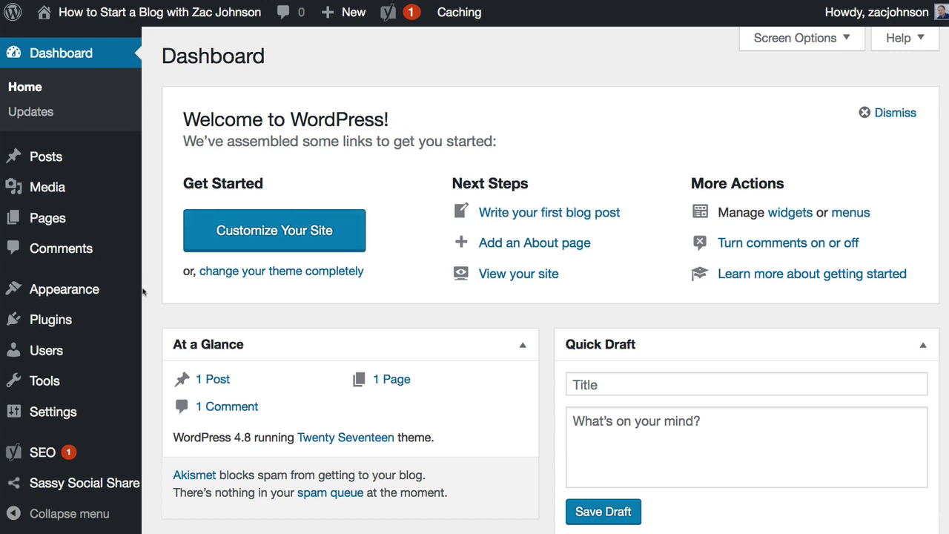
mouse_move(109, 297)
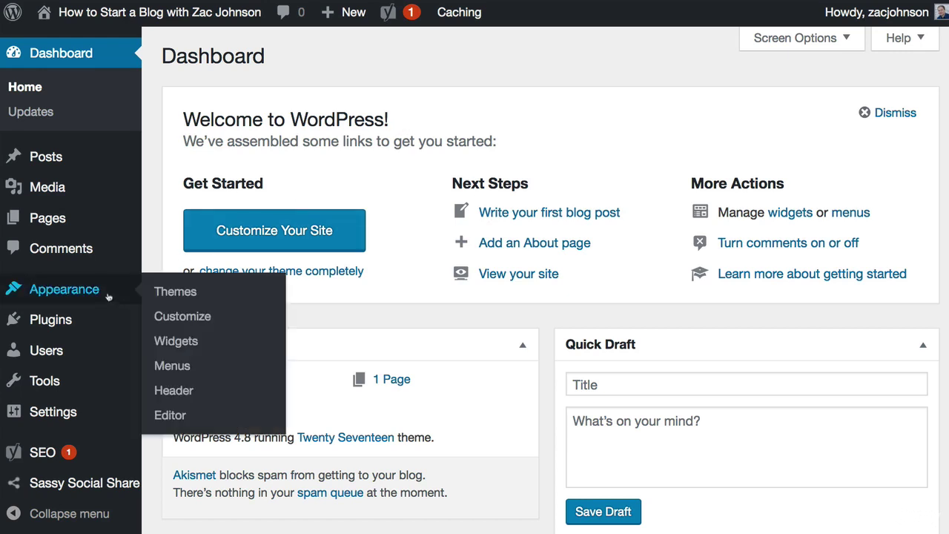
click(186, 294)
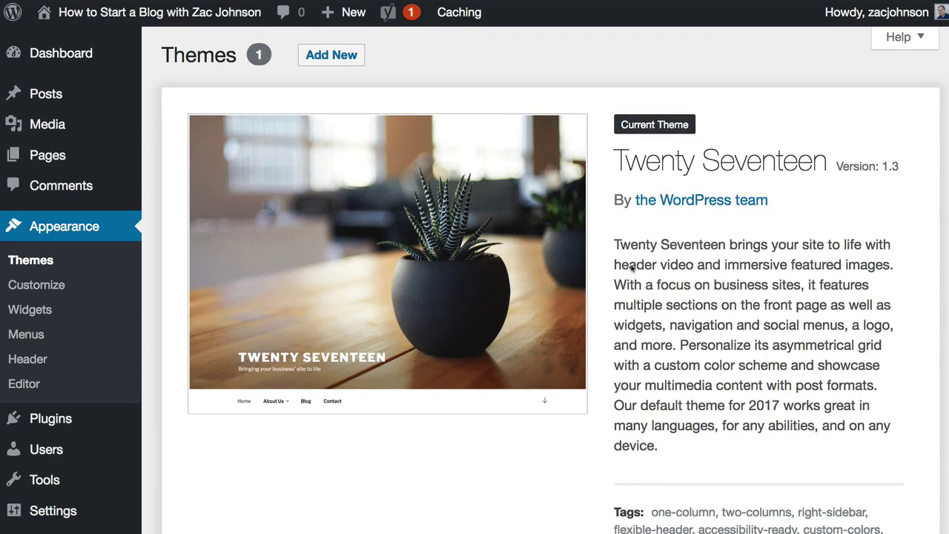
click(340, 57)
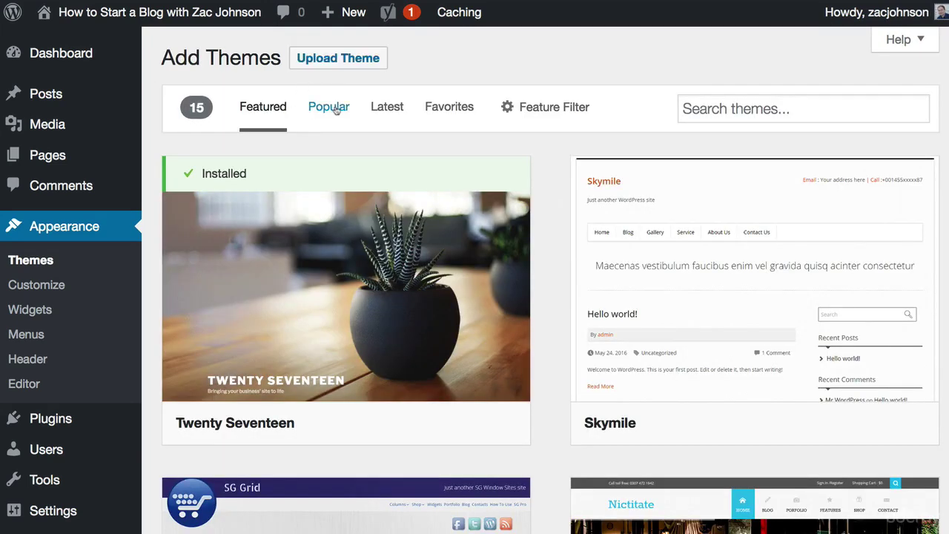
scroll(379, 129, down, 6)
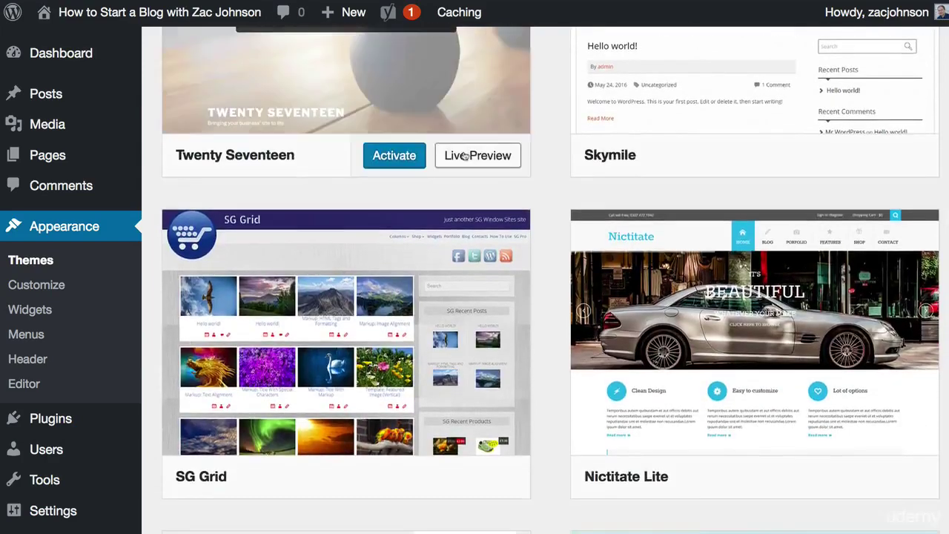
scroll(479, 172, down, 6)
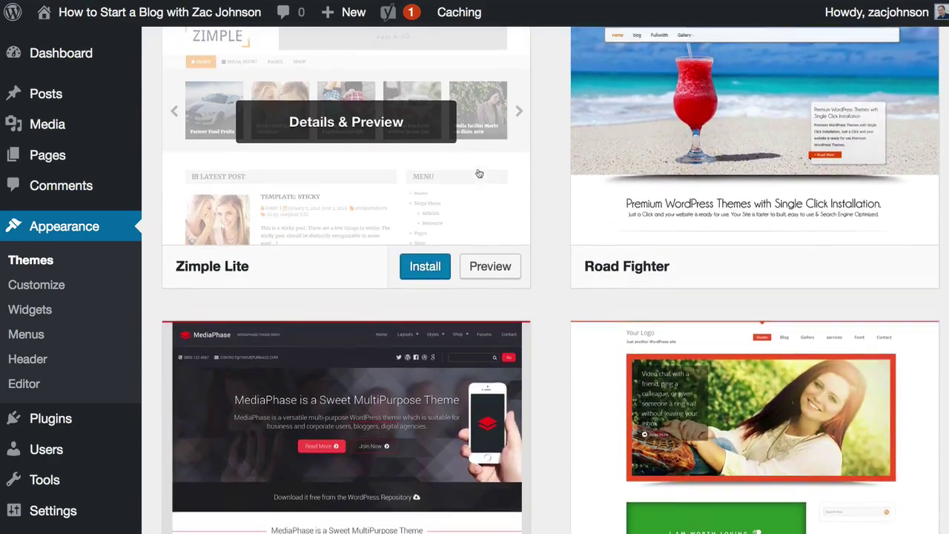
scroll(479, 172, up, 5)
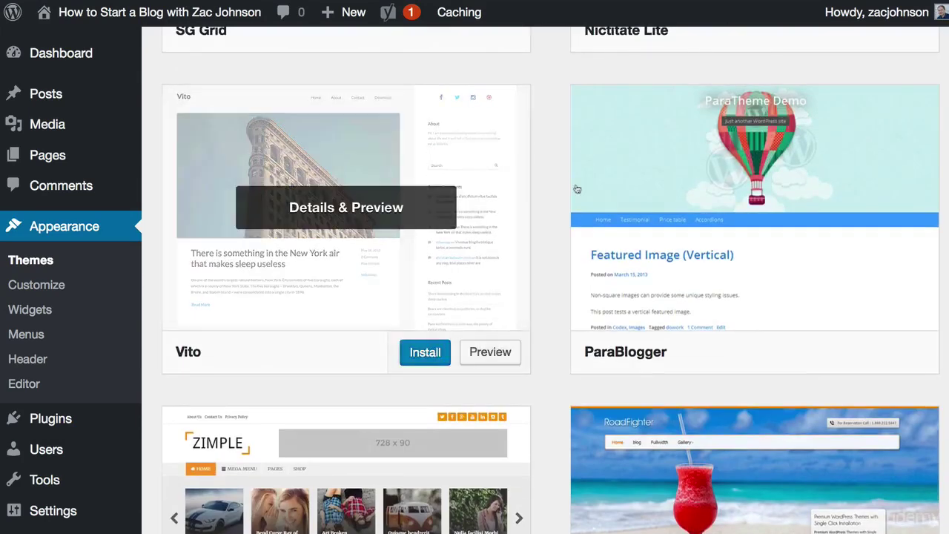
mouse_move(743, 203)
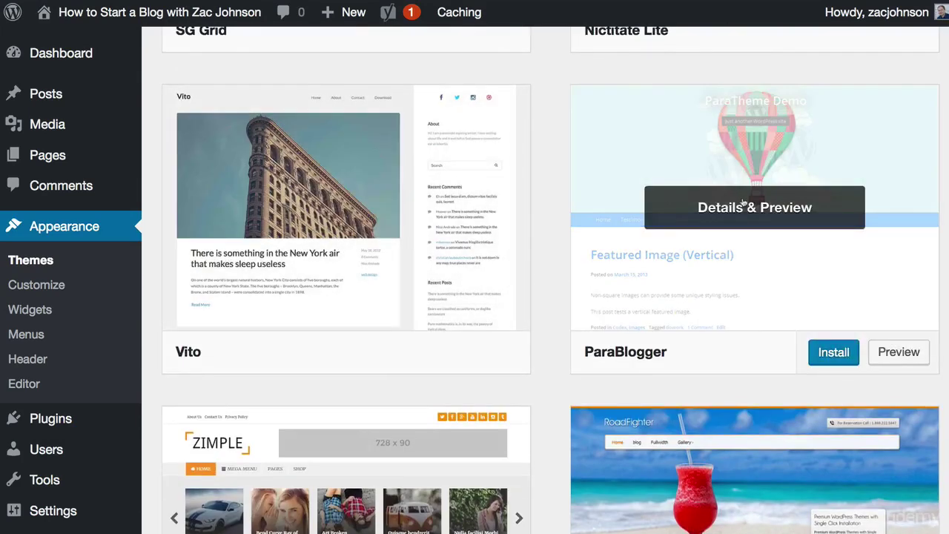
click(834, 352)
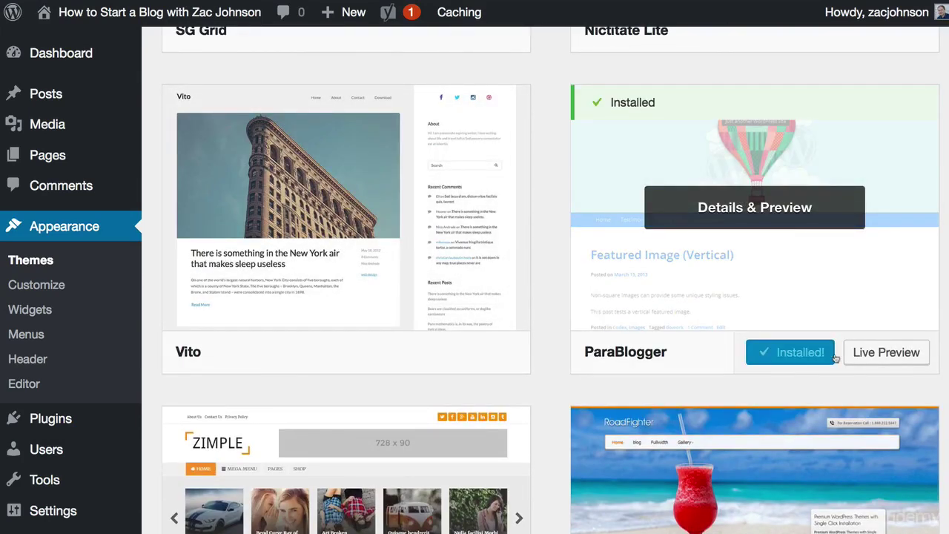
Open the live preview of ParaBlogger and look through its page layout and the Site Identity, Colors and Header Image settings.
click(881, 358)
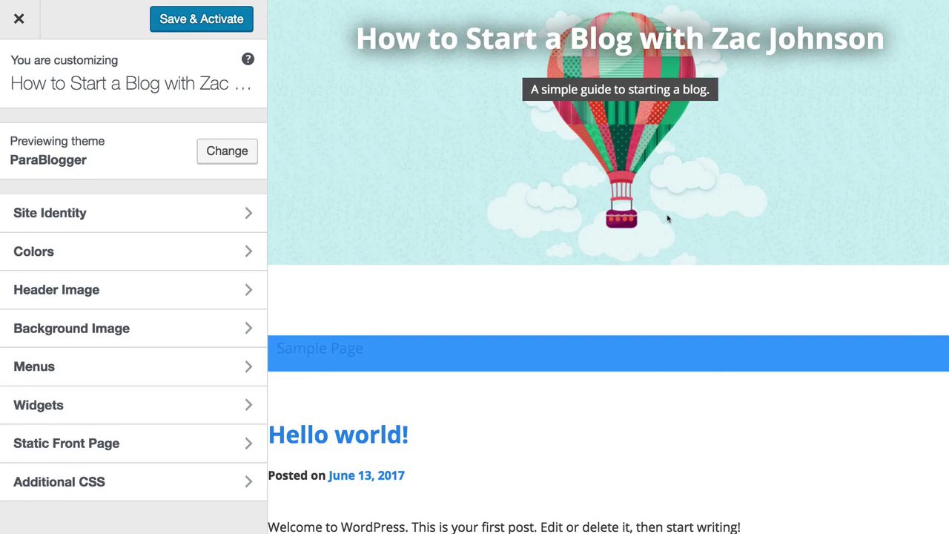
scroll(667, 218, down, 6)
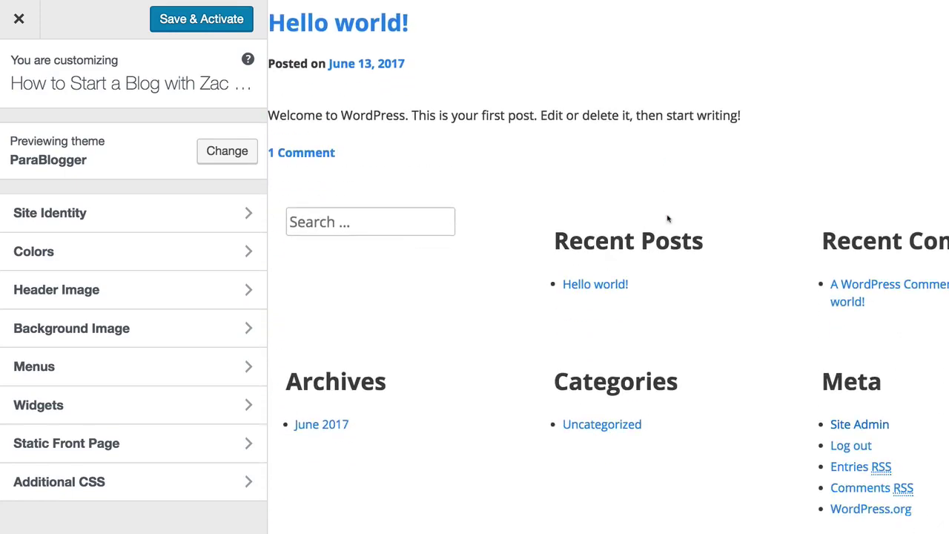
scroll(667, 218, up, 6)
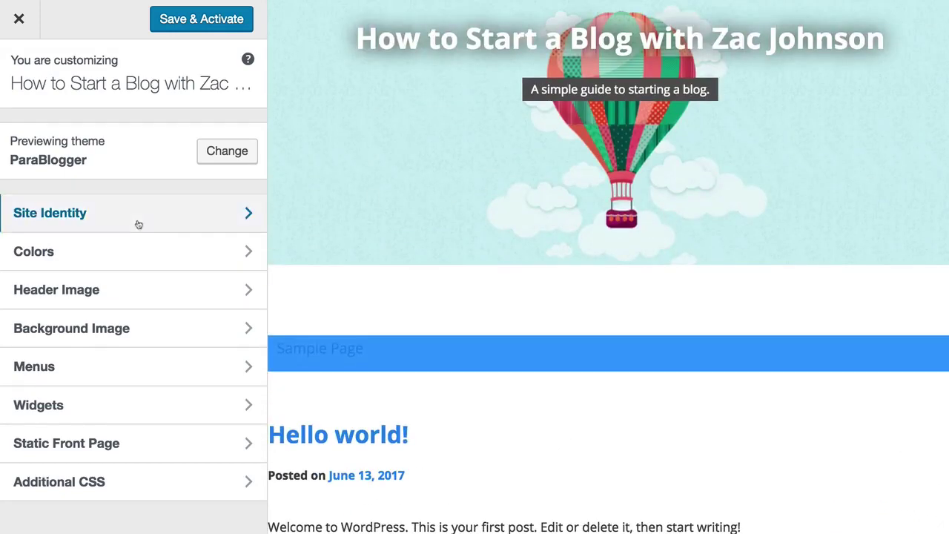
click(244, 221)
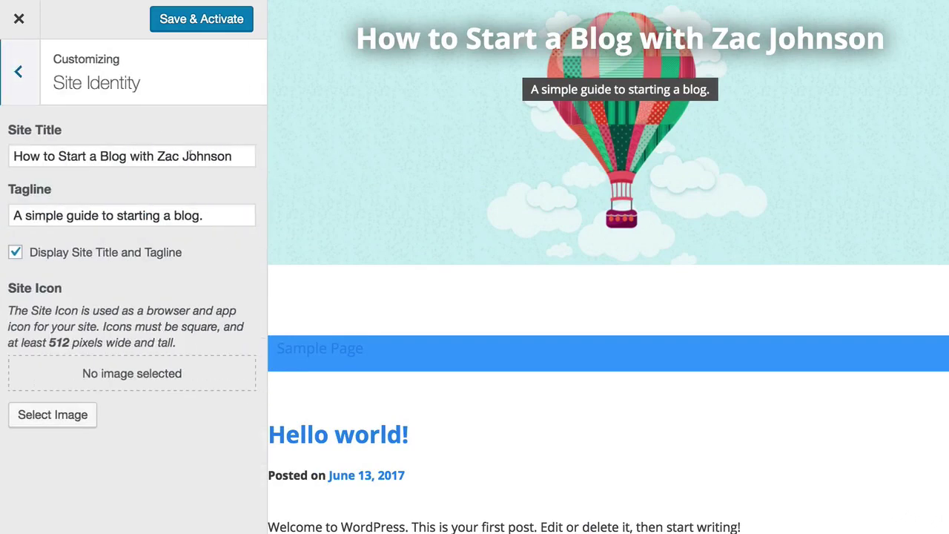
click(27, 72)
click(238, 265)
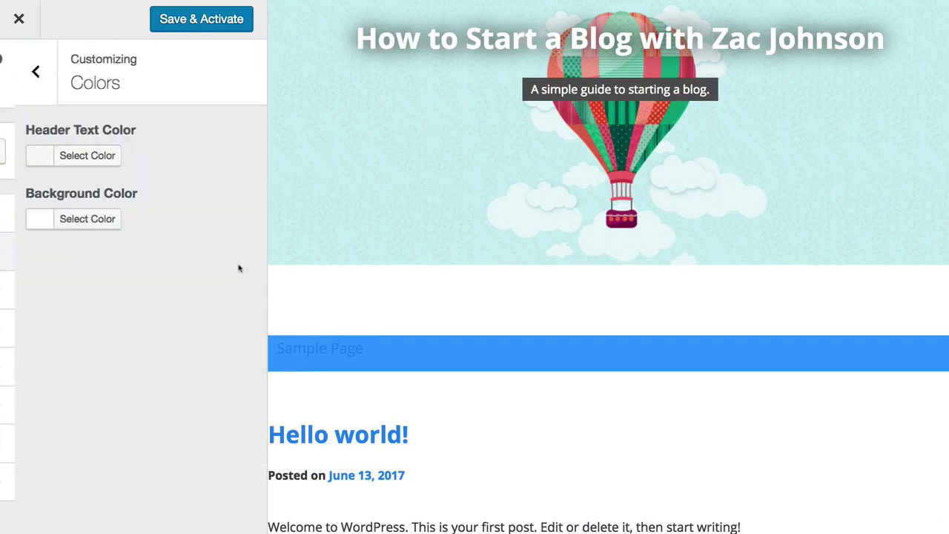
click(32, 67)
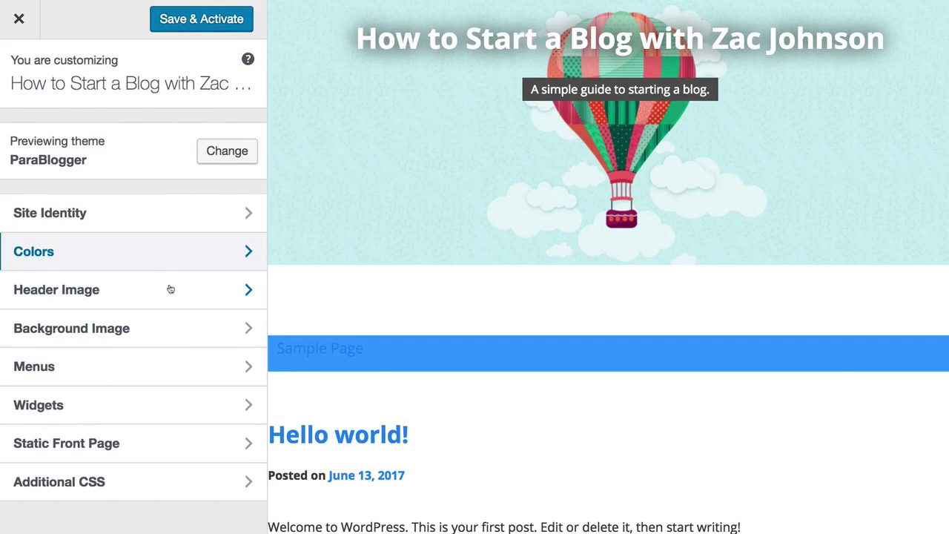
click(231, 297)
click(17, 70)
scroll(458, 194, down, 3)
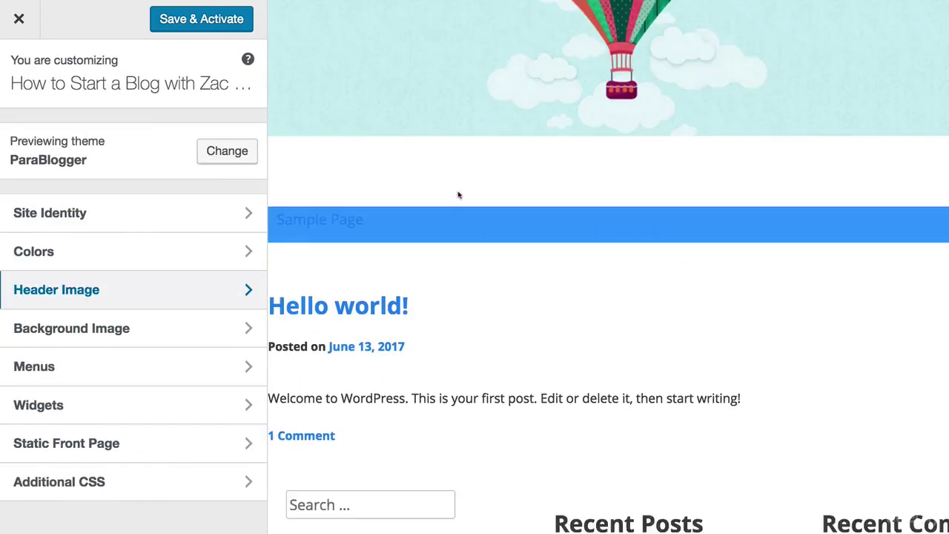
scroll(458, 195, down, 5)
scroll(458, 192, up, 10)
Save and activate the ParaBlogger theme, check how it looks on the live site, and close the customizer.
click(218, 20)
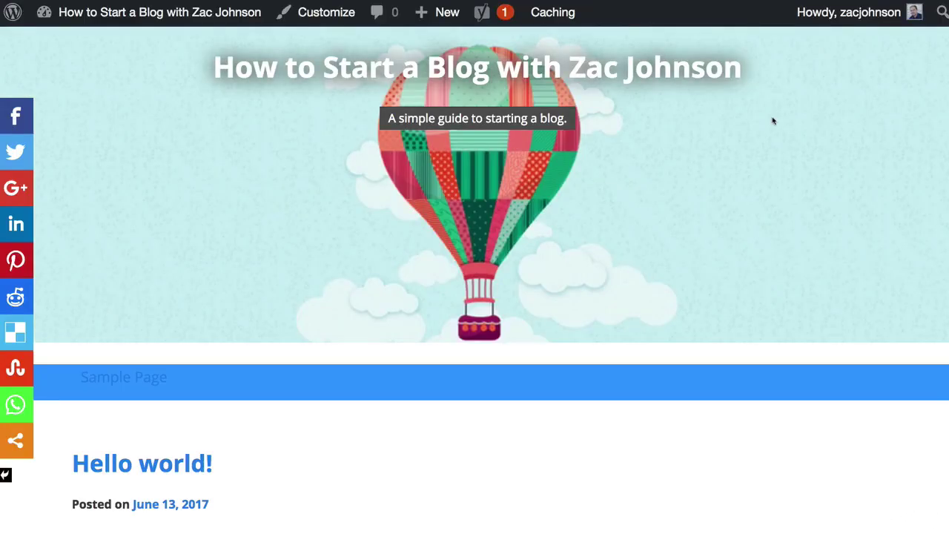
scroll(772, 121, down, 5)
scroll(772, 120, up, 1)
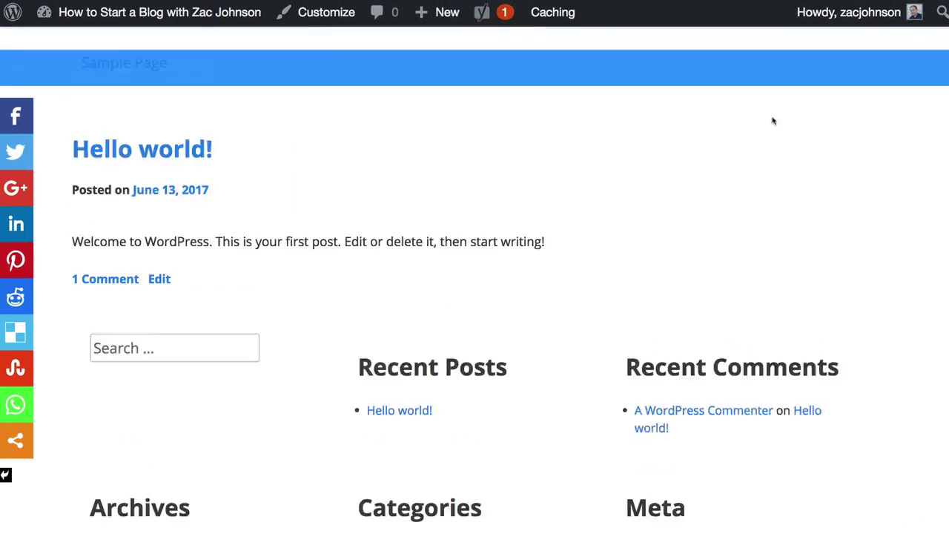
scroll(772, 121, up, 5)
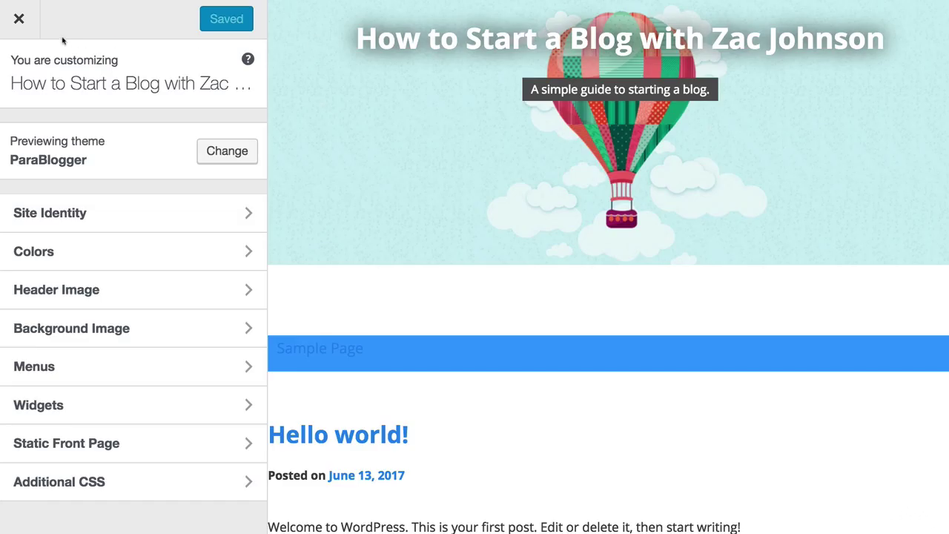
click(19, 20)
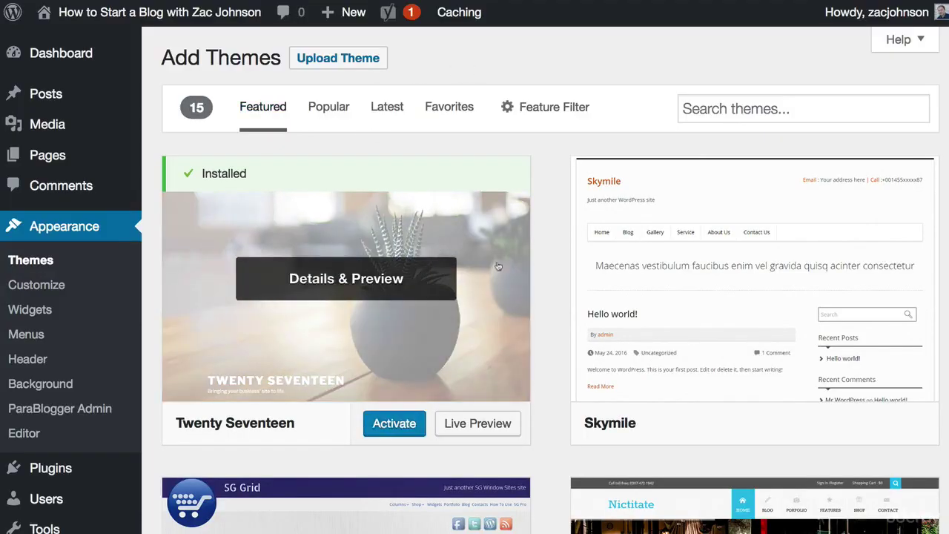
Switch to the MyThemeShop website and look over its home page and customer testimonial section.
mouse_move(586, 272)
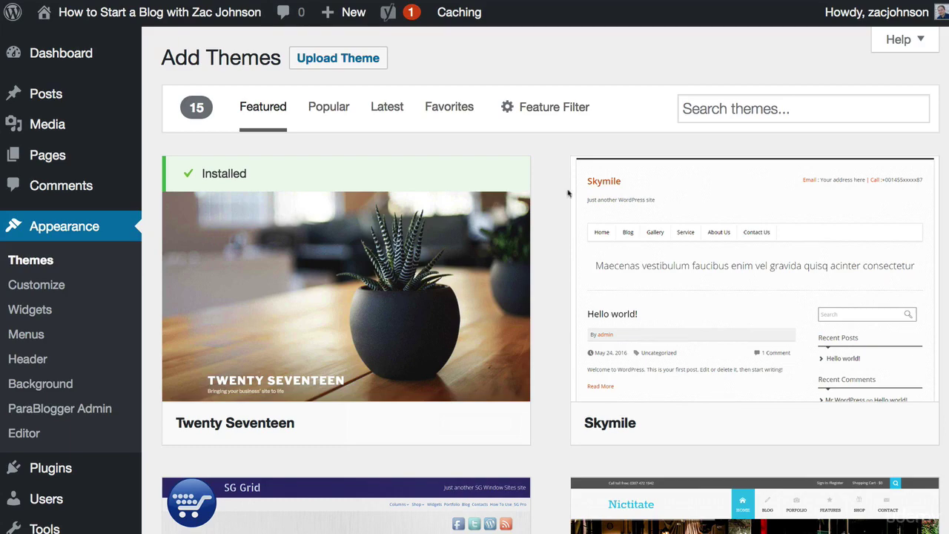
mouse_move(882, 12)
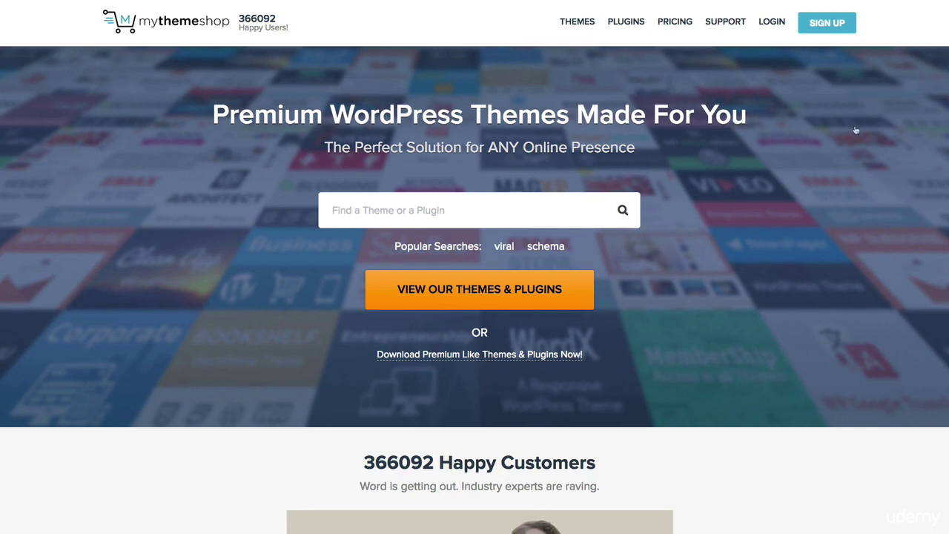
scroll(855, 131, down, 5)
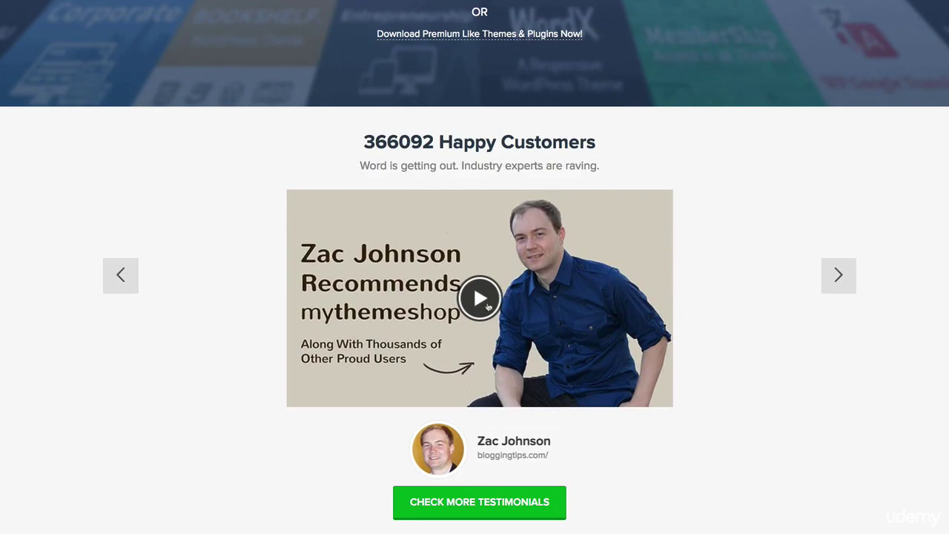
scroll(716, 313, up, 1)
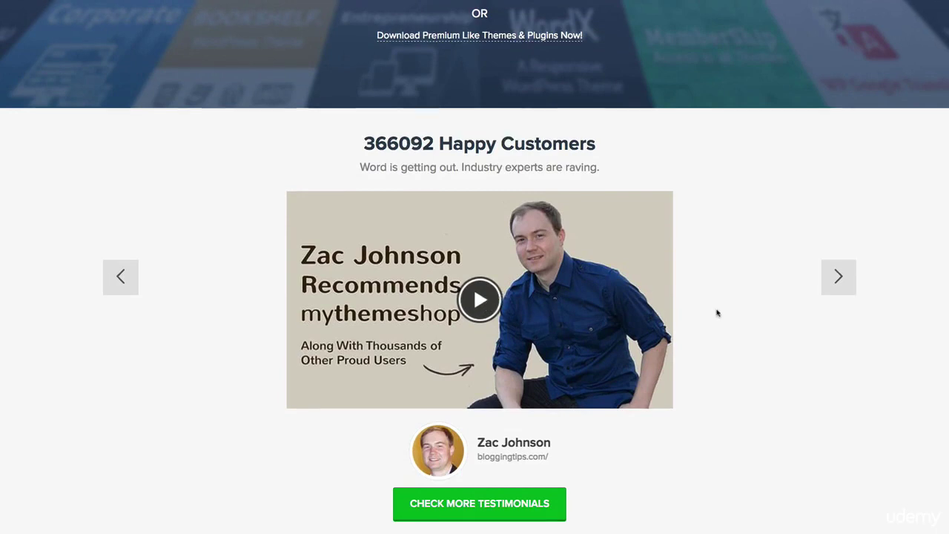
scroll(716, 310, up, 5)
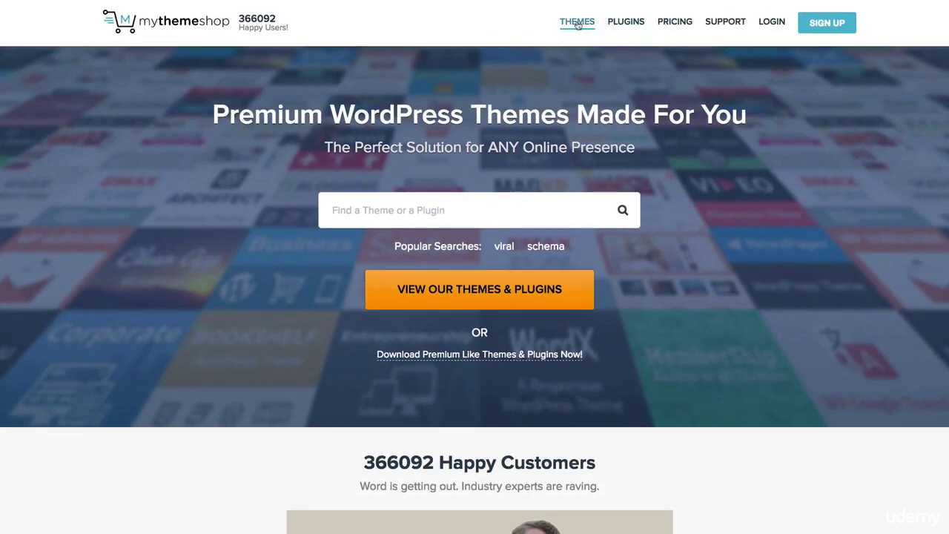
Browse MyThemeShop's WordPress themes and examine the sign-up offer for its entire theme and plugin collection.
click(577, 24)
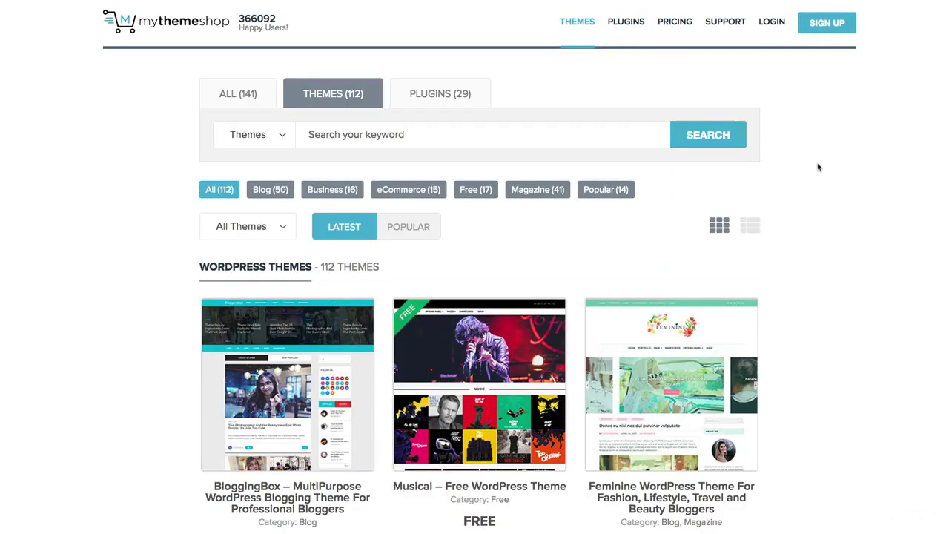
scroll(845, 177, down, 5)
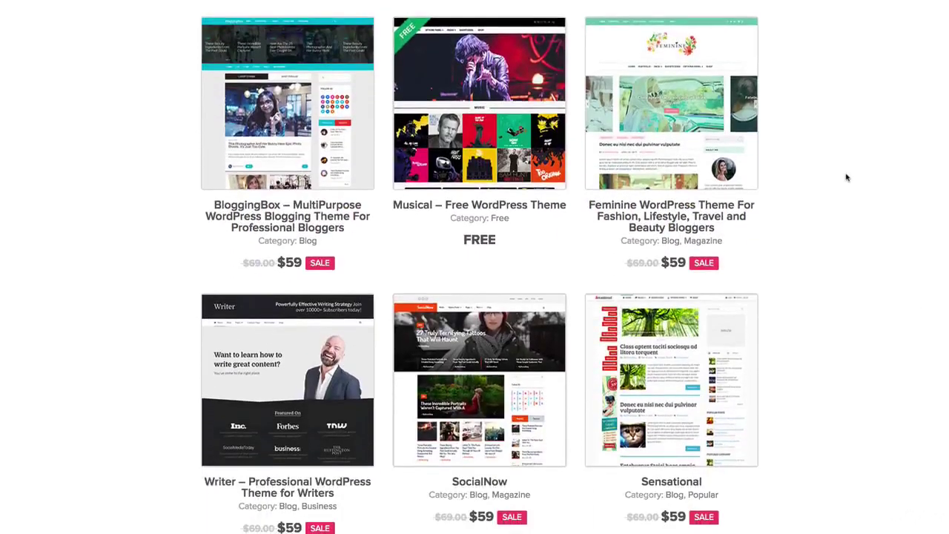
scroll(846, 177, down, 8)
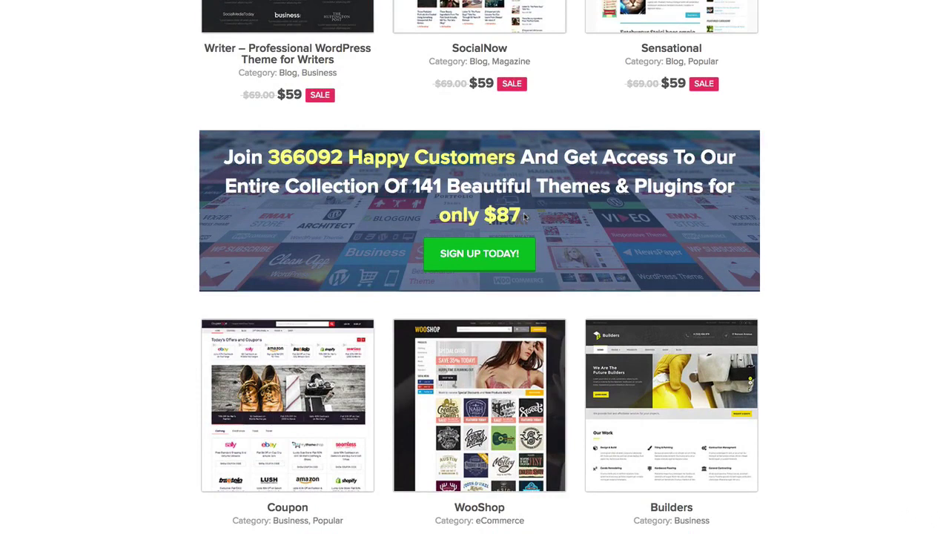
drag(524, 216, 378, 194)
click(784, 224)
scroll(841, 299, up, 8)
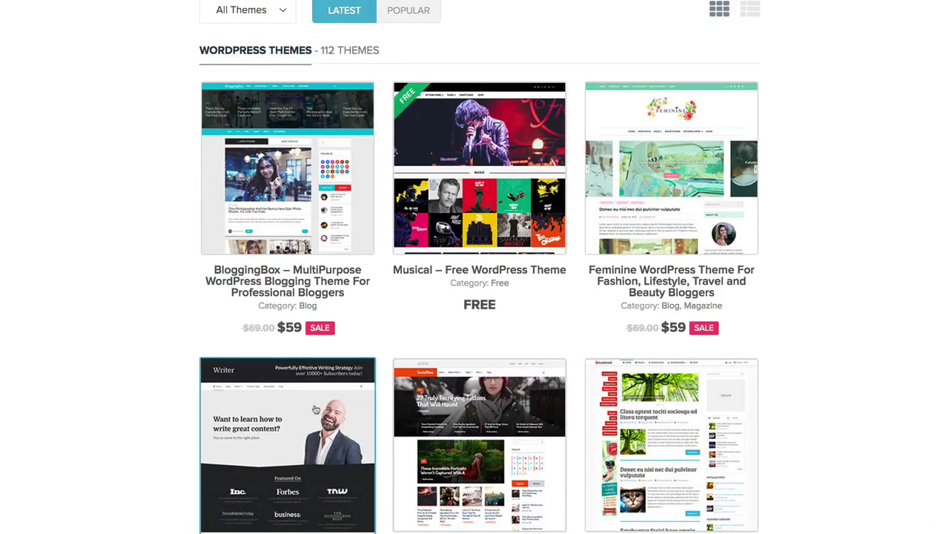
Open the Blog demo of the Writer theme and examine its post layout and sidebar.
click(314, 411)
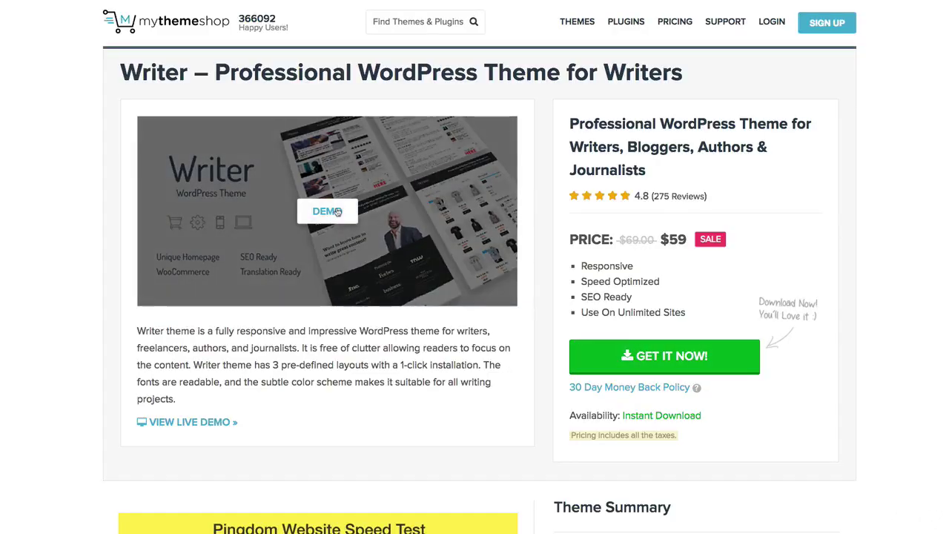
click(336, 212)
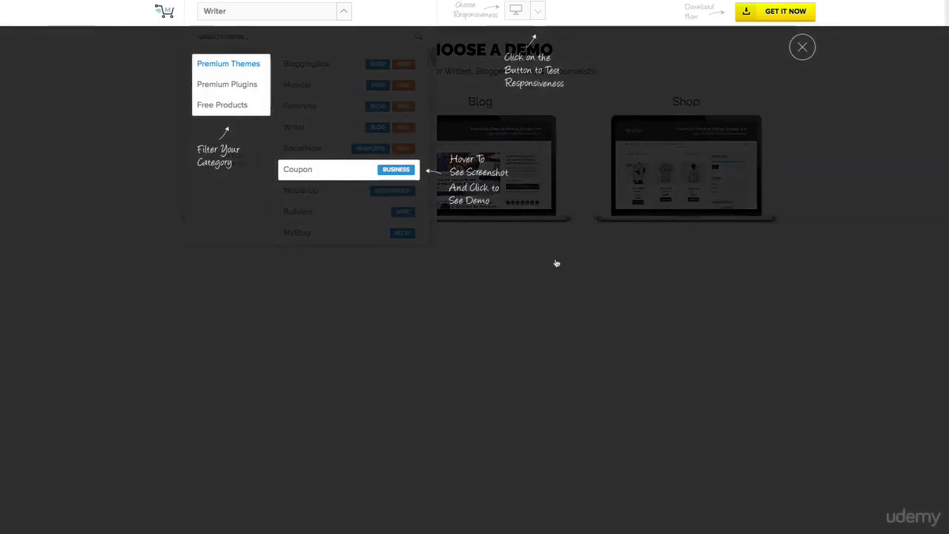
click(556, 262)
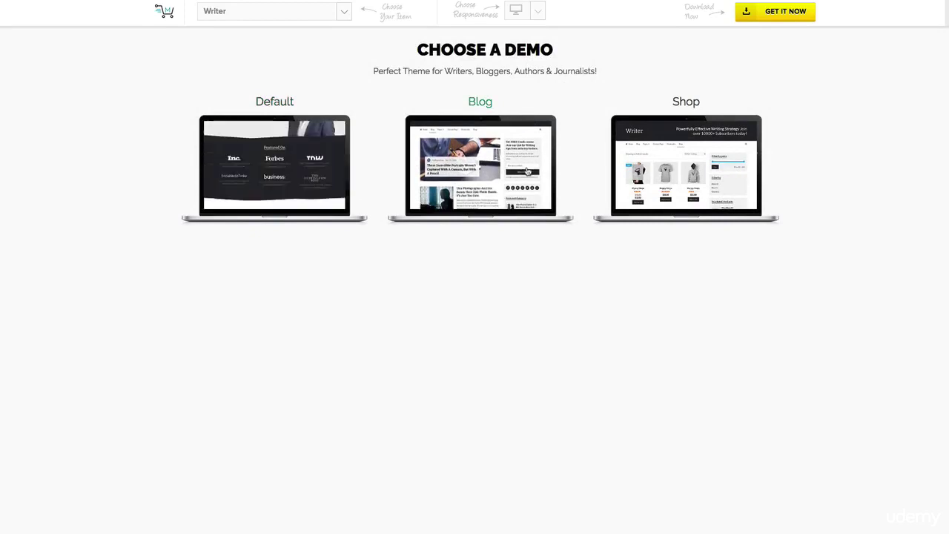
click(522, 170)
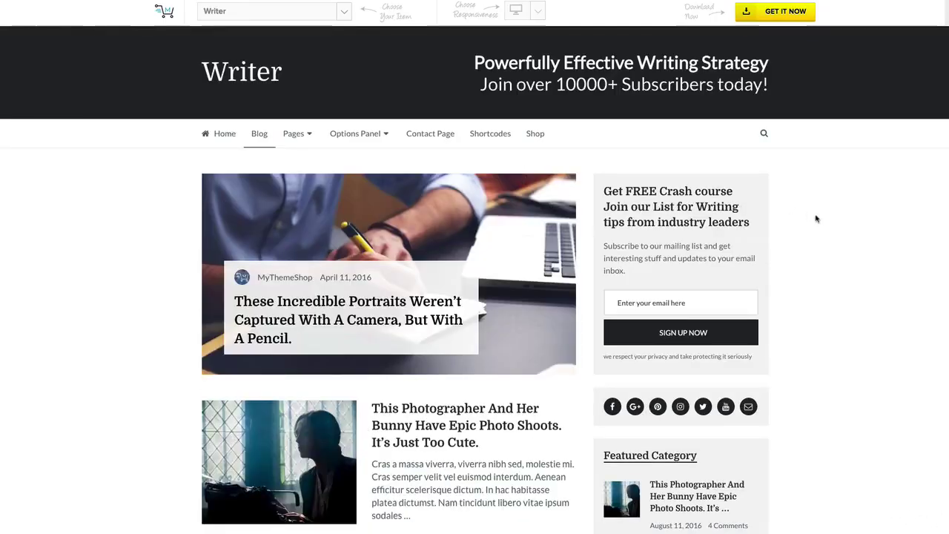
scroll(815, 215, down, 6)
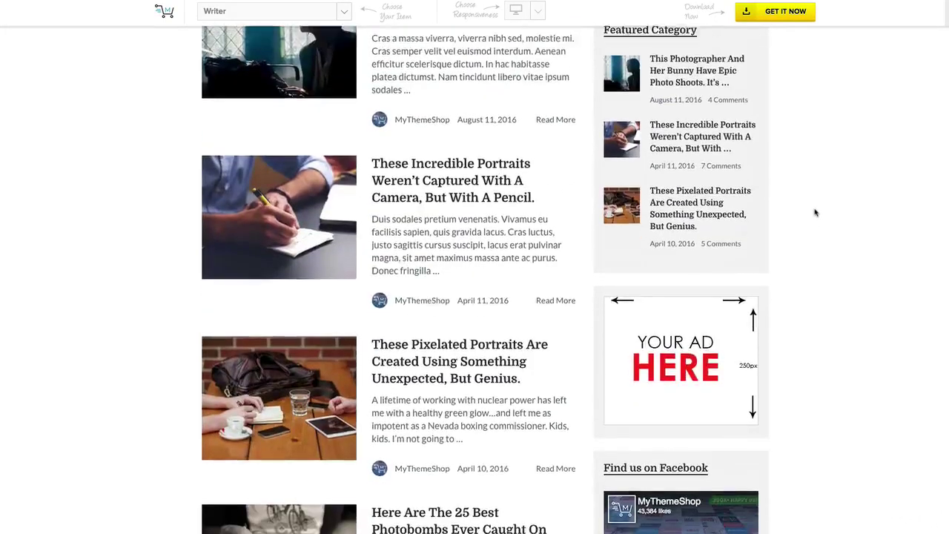
scroll(815, 211, up, 6)
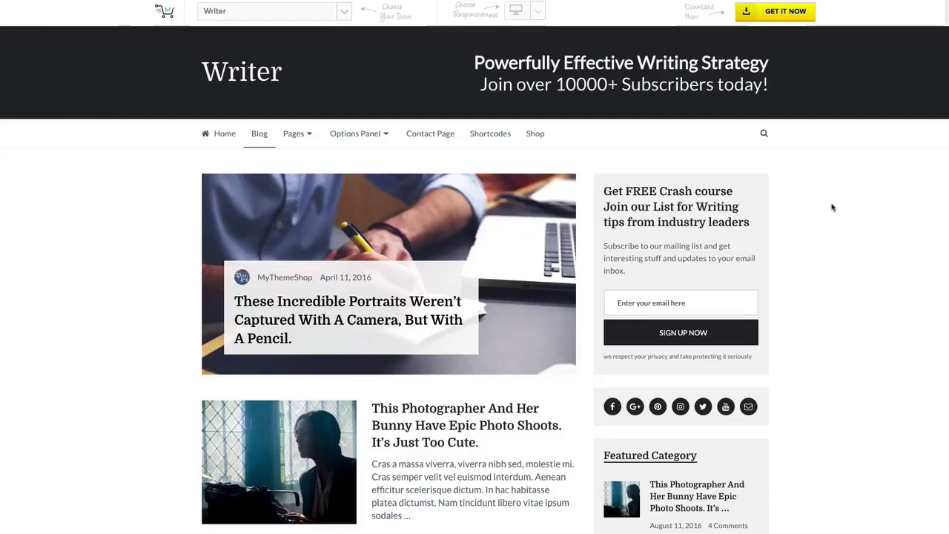
Download the Writer theme files from the MyThemeShop member's area.
scroll(830, 207, down, 4)
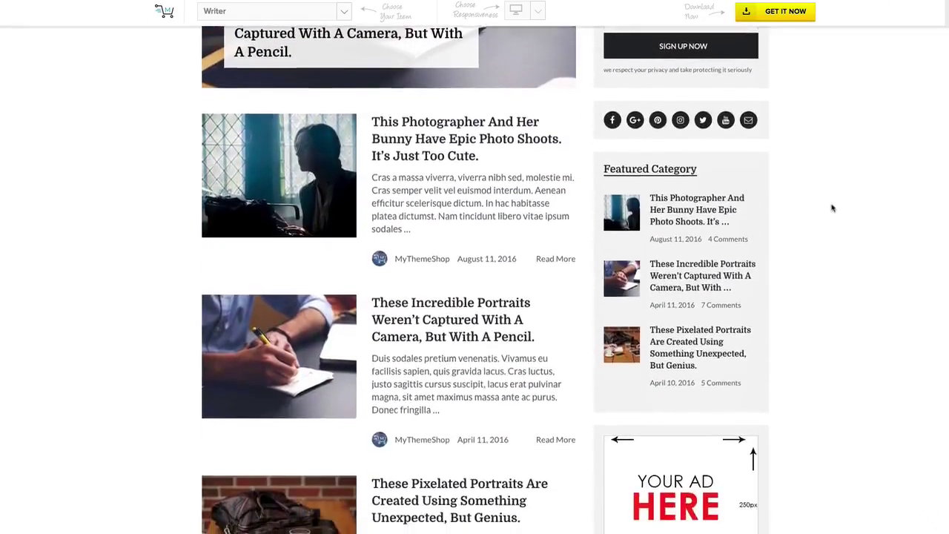
scroll(832, 208, down, 8)
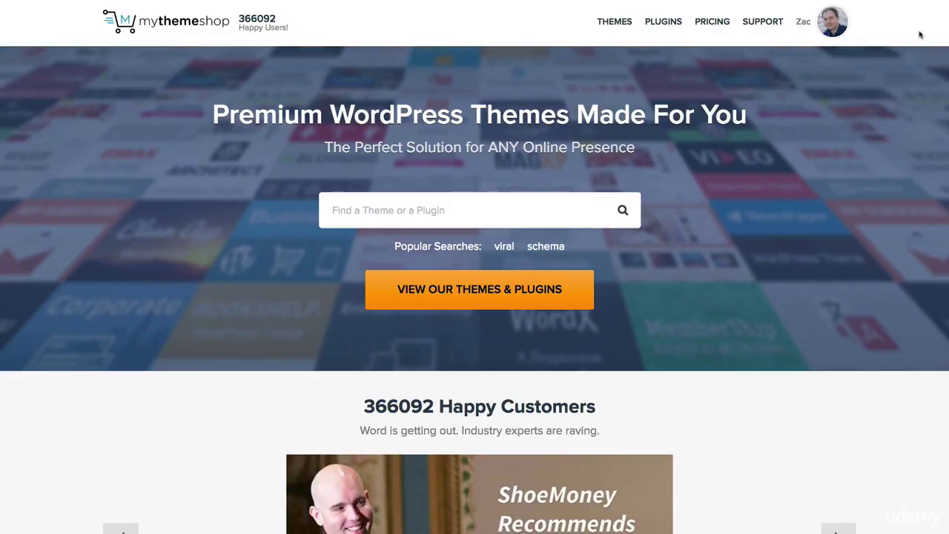
mouse_move(839, 30)
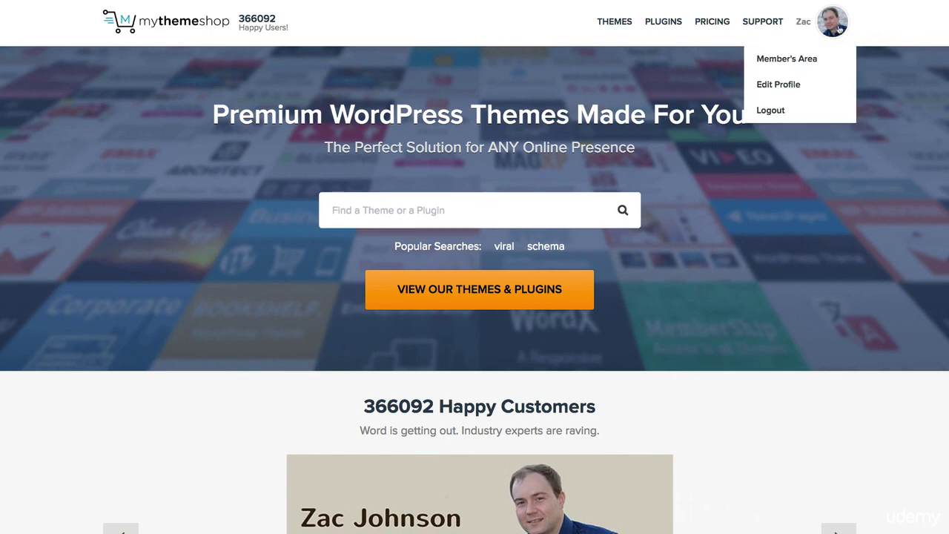
click(800, 64)
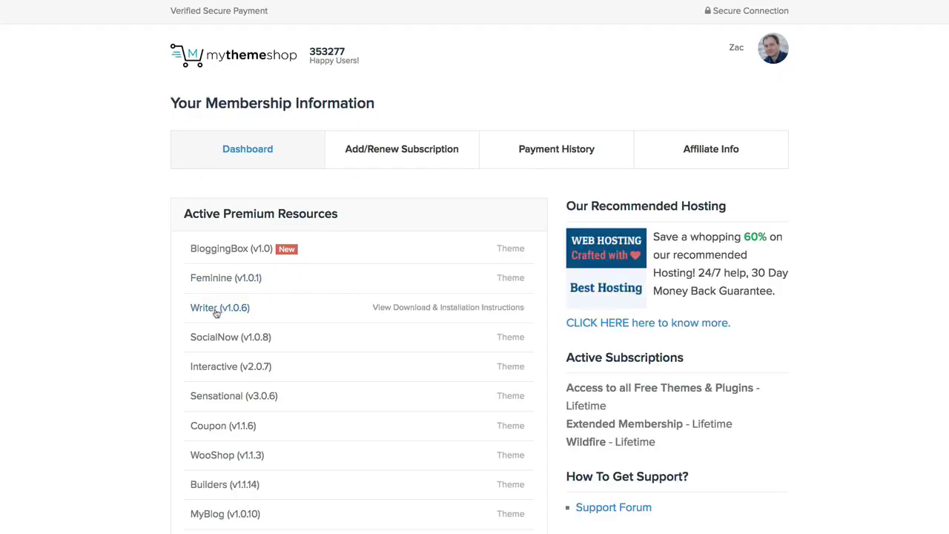
click(215, 310)
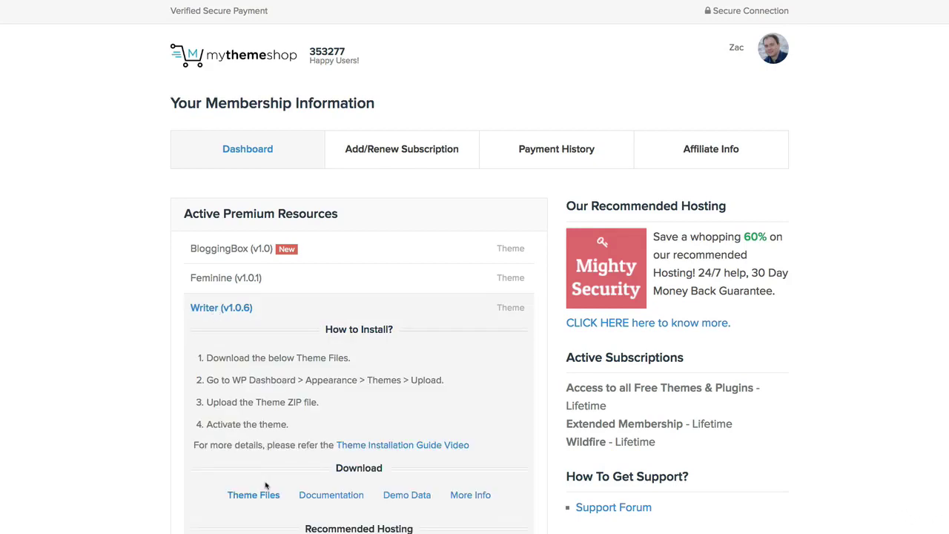
scroll(267, 485, down, 4)
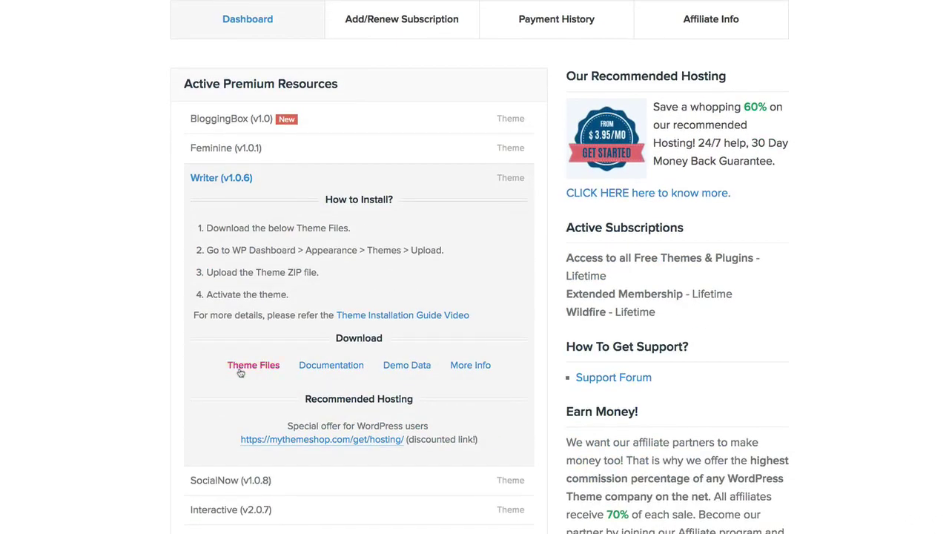
click(274, 373)
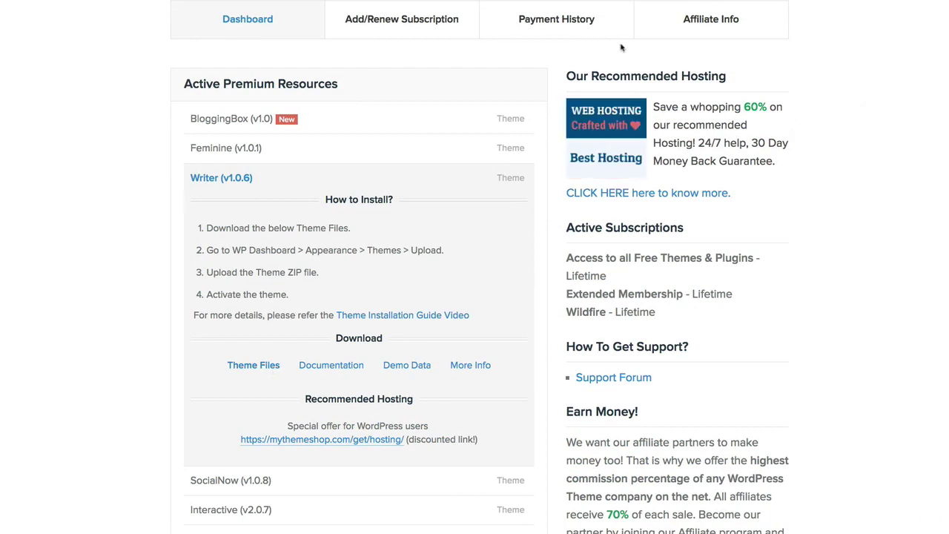
Switch to WordPress and install the Writer theme by uploading the file mts_writer (1).zip.
mouse_move(731, 4)
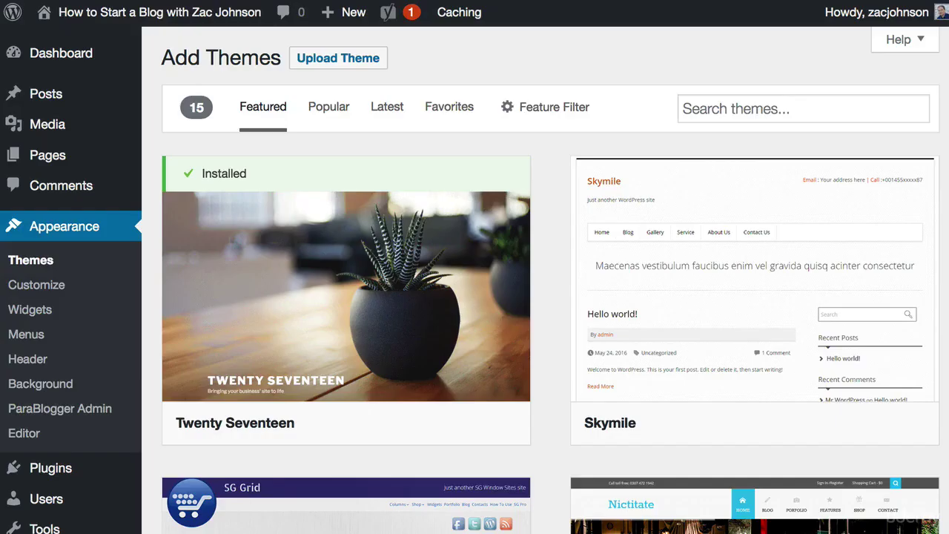
click(368, 65)
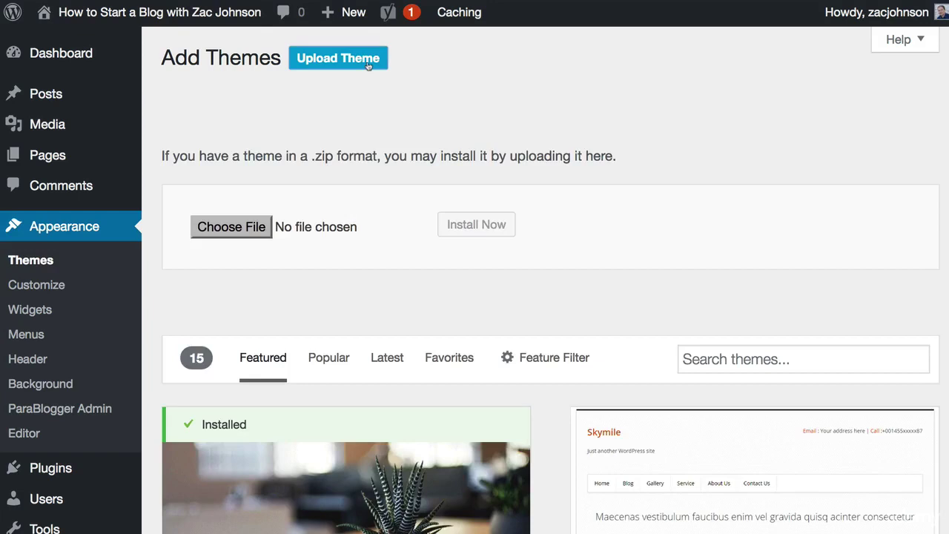
click(257, 227)
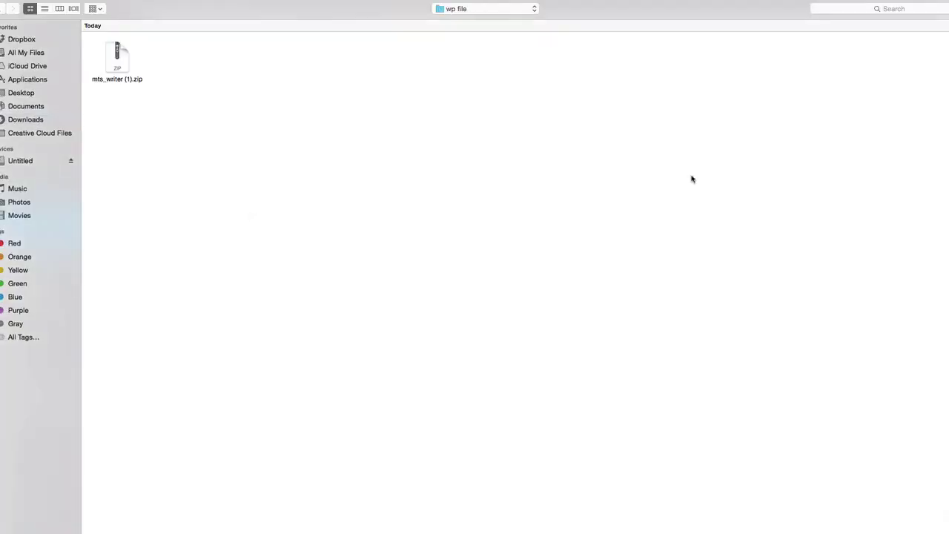
double_click(117, 61)
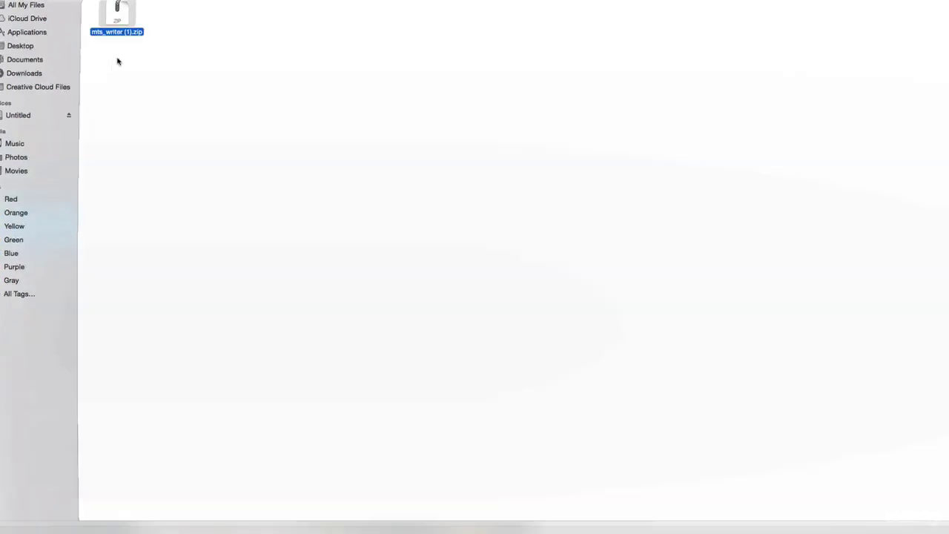
click(496, 229)
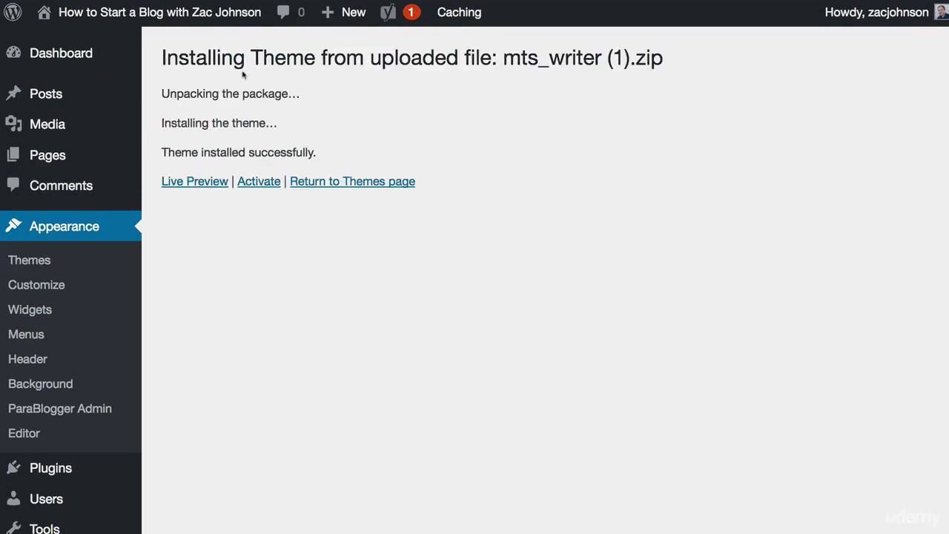
Open the live preview of the installed Writer theme separately and examine its header, post area and sidebar.
right_click(204, 186)
click(219, 190)
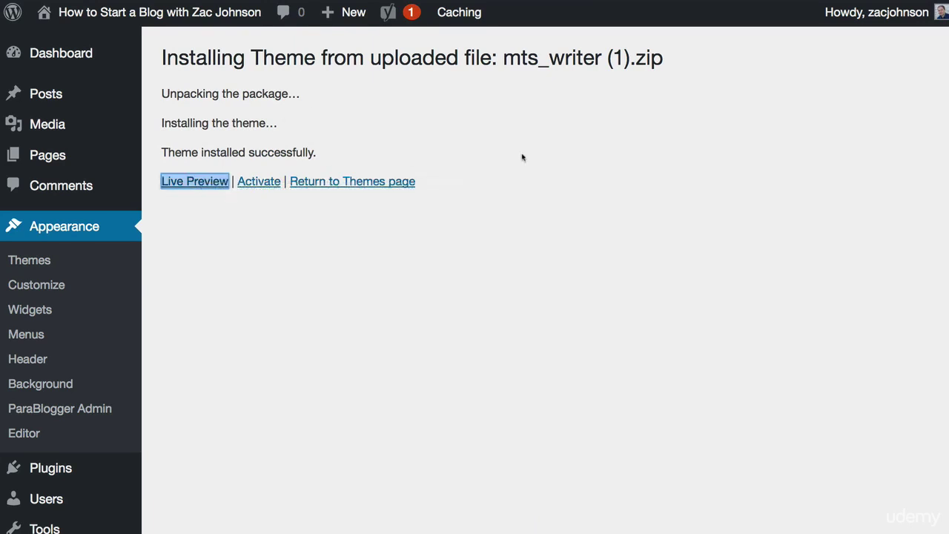
key(ctrl+Tab)
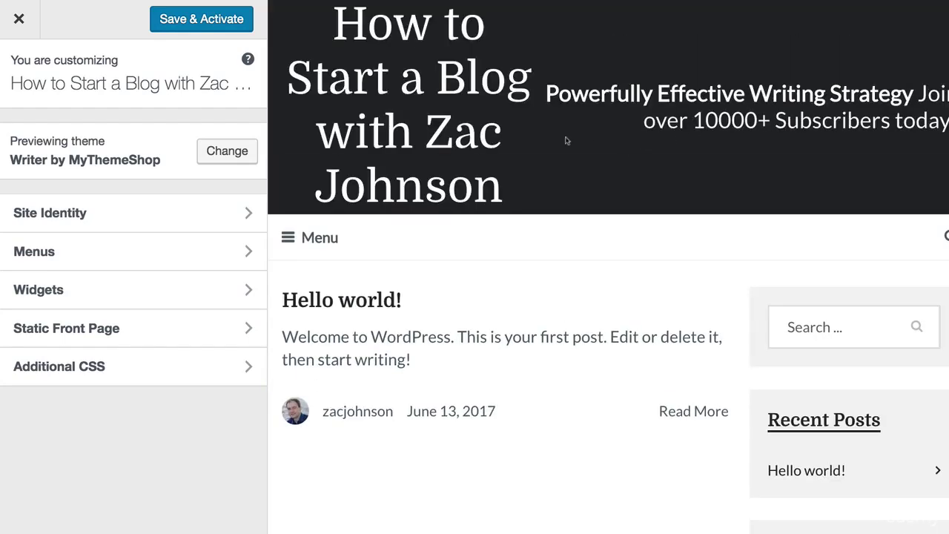
scroll(565, 140, down, 10)
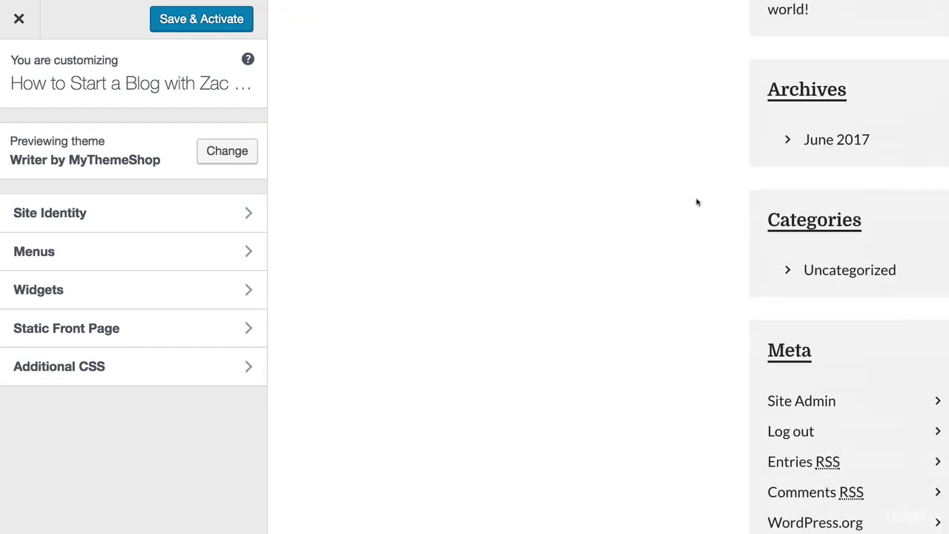
scroll(767, 242, up, 10)
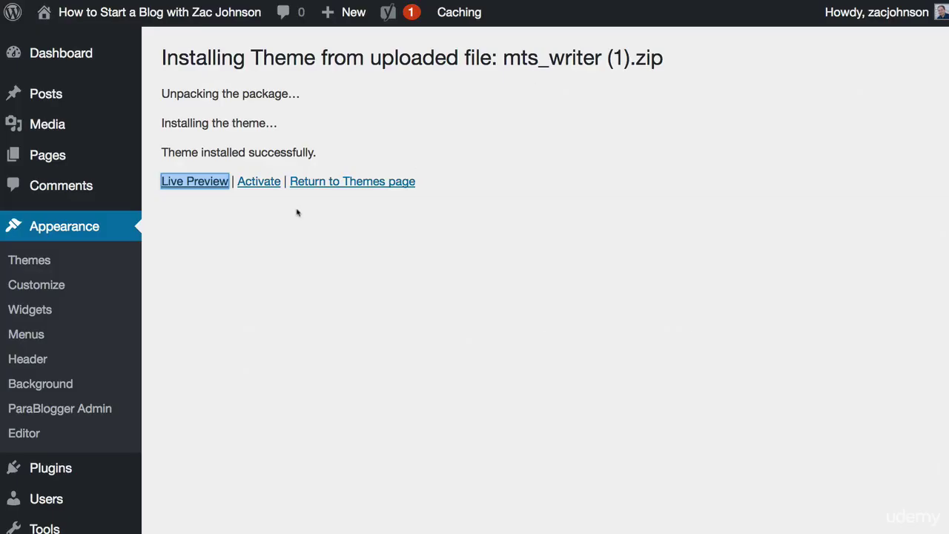
Activate the Writer theme and bulk-install all the essential plugins it requires.
click(265, 182)
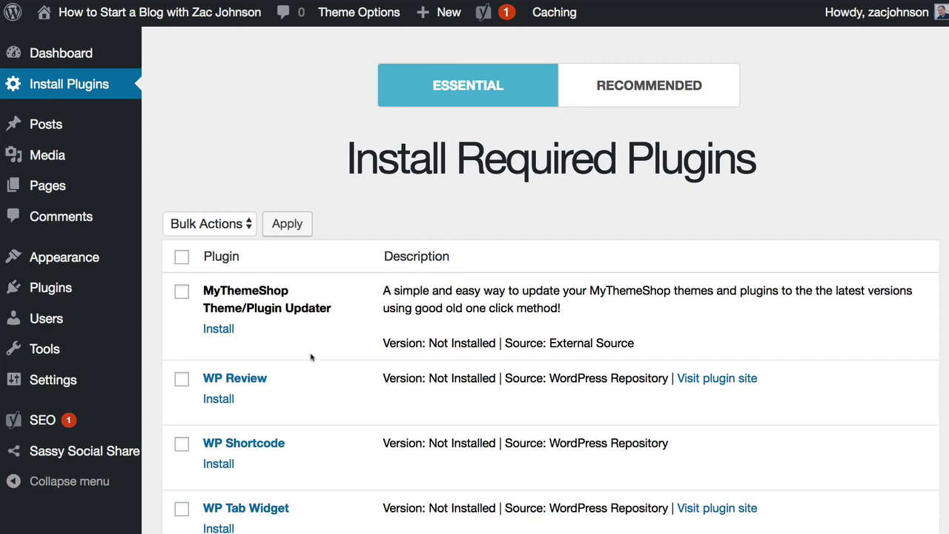
click(182, 257)
click(205, 228)
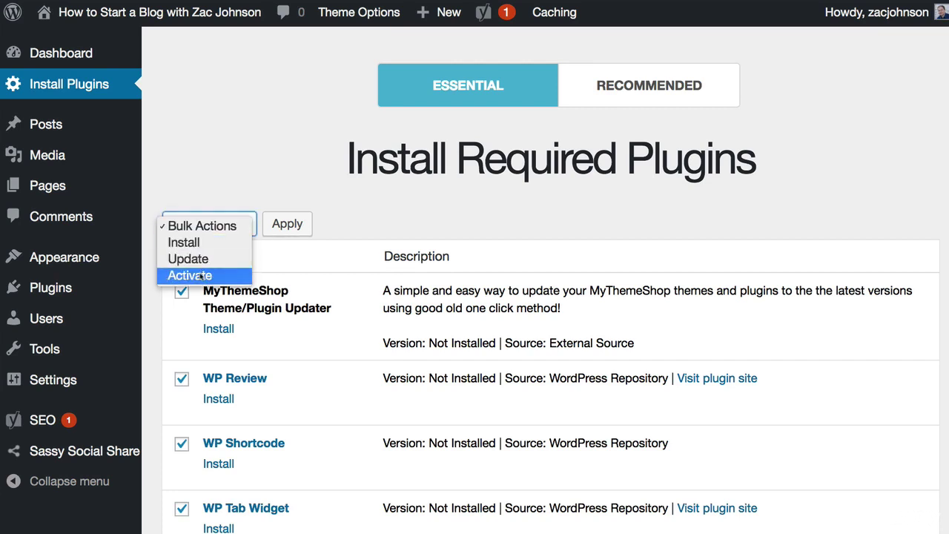
click(208, 245)
click(288, 231)
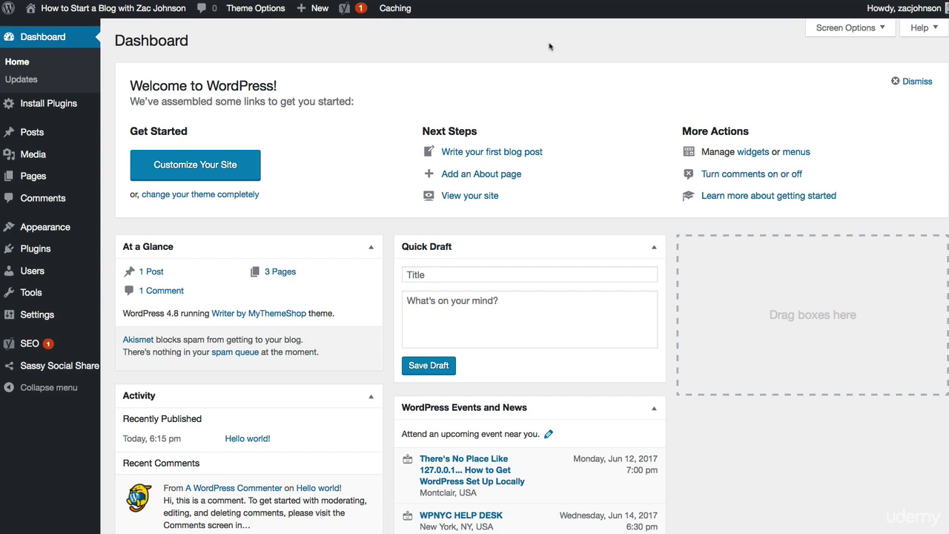
Open the Writer theme options and try setting the social sharing buttons position to Above Content.
mouse_move(49, 226)
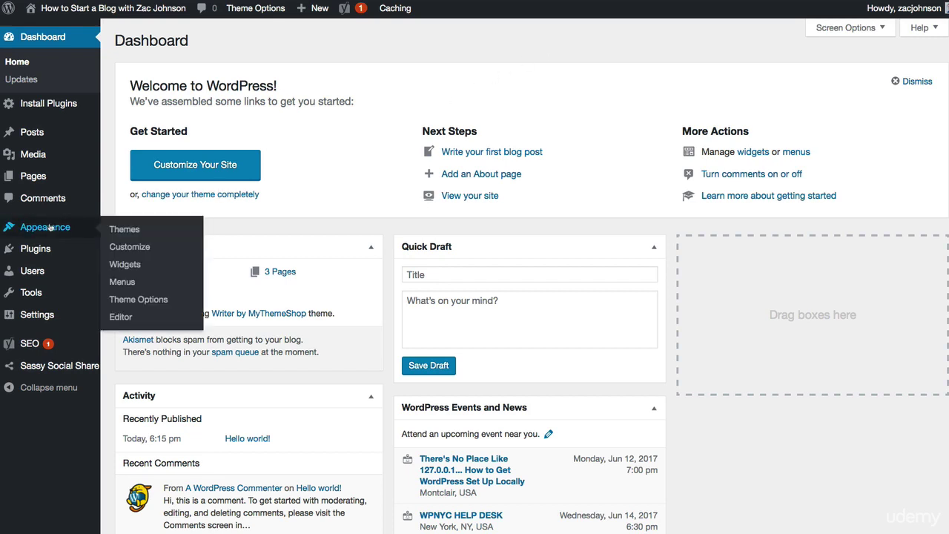
click(194, 295)
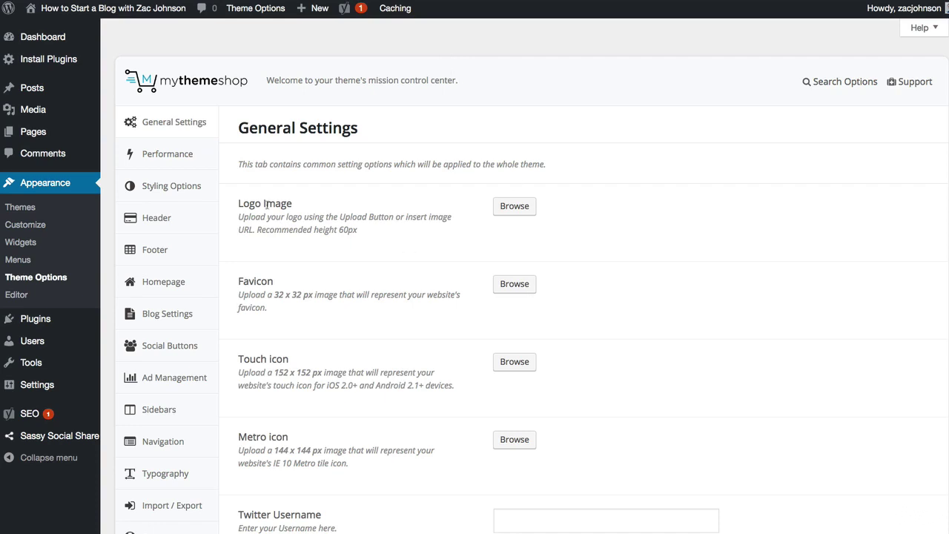
click(178, 354)
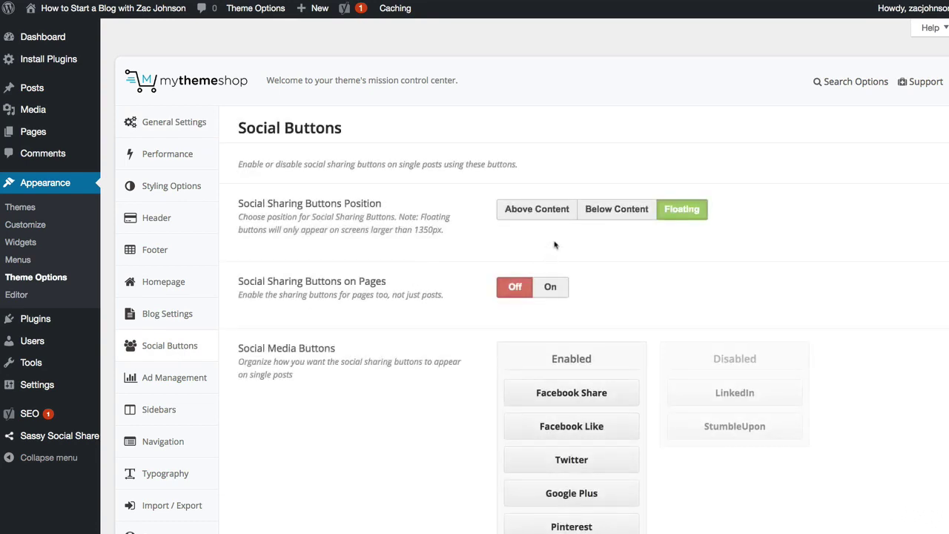
click(544, 214)
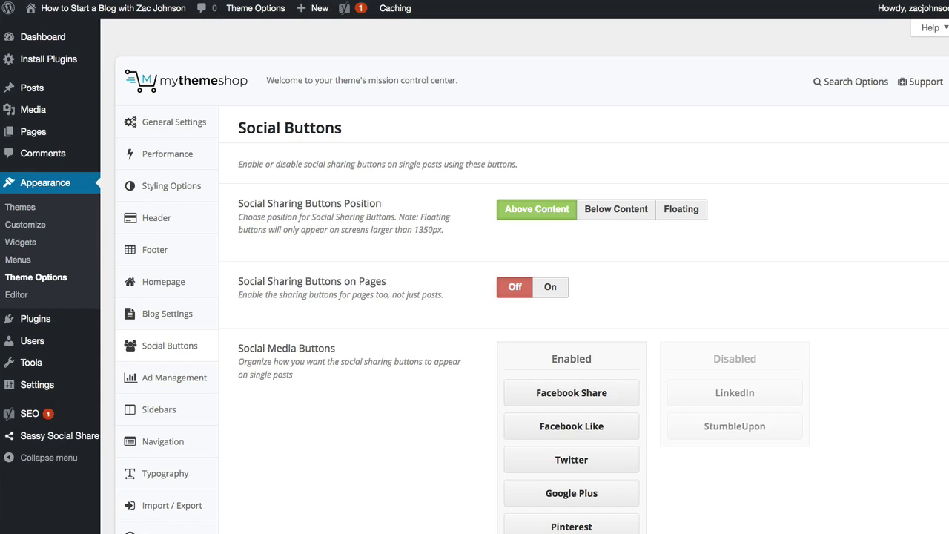
Look over the theme's Header, Home Layout and Ad Management options.
click(146, 218)
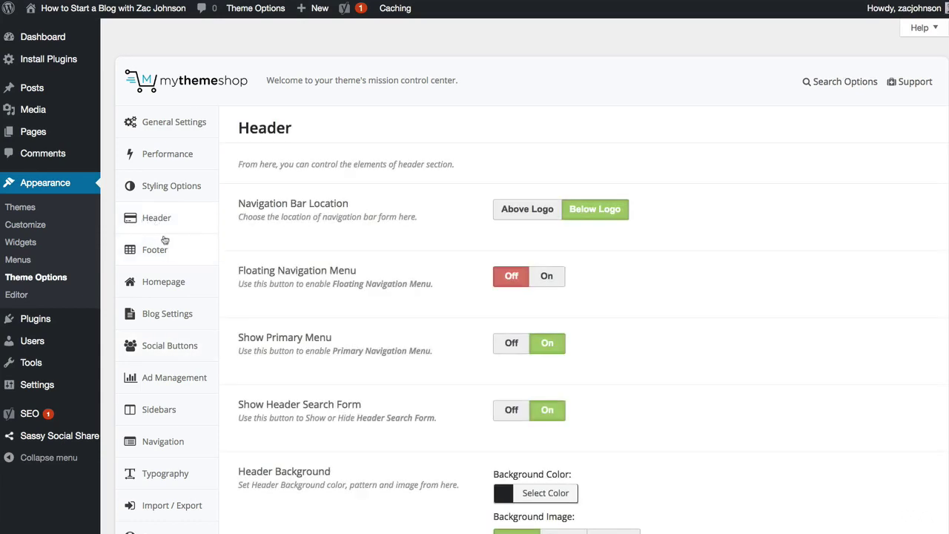
click(170, 280)
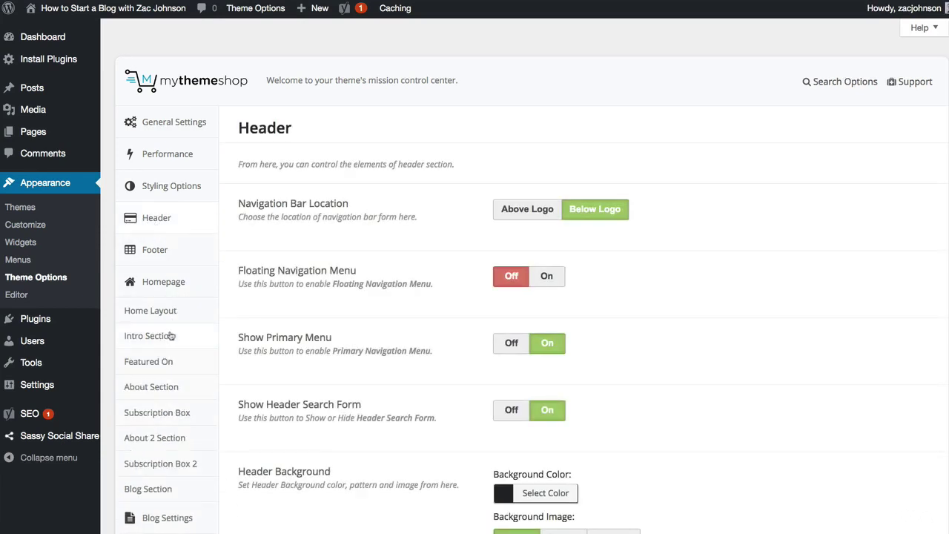
click(168, 318)
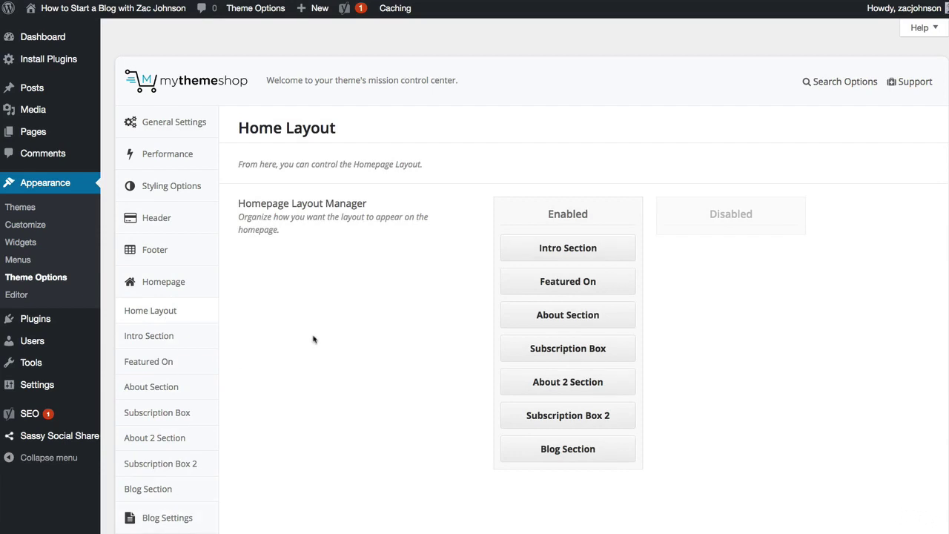
scroll(172, 376, down, 5)
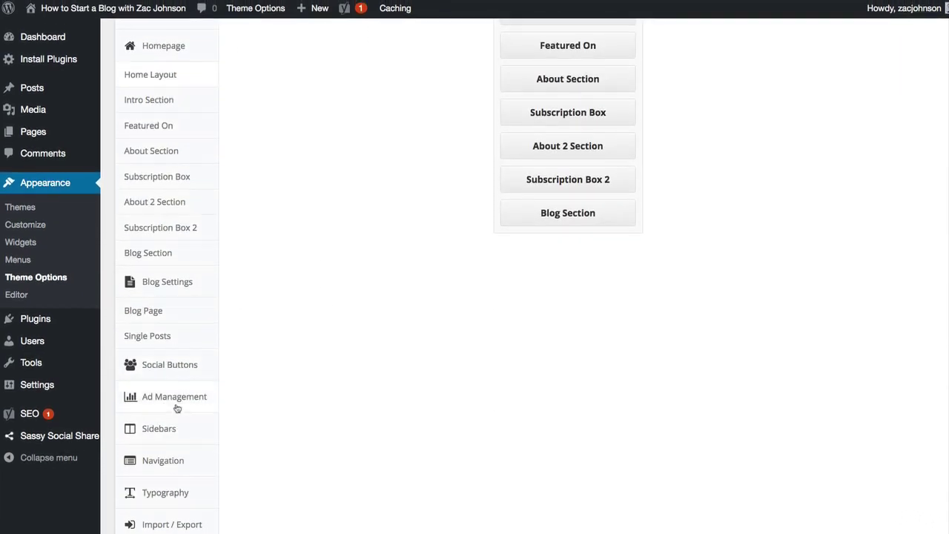
click(176, 406)
scroll(291, 332, up, 5)
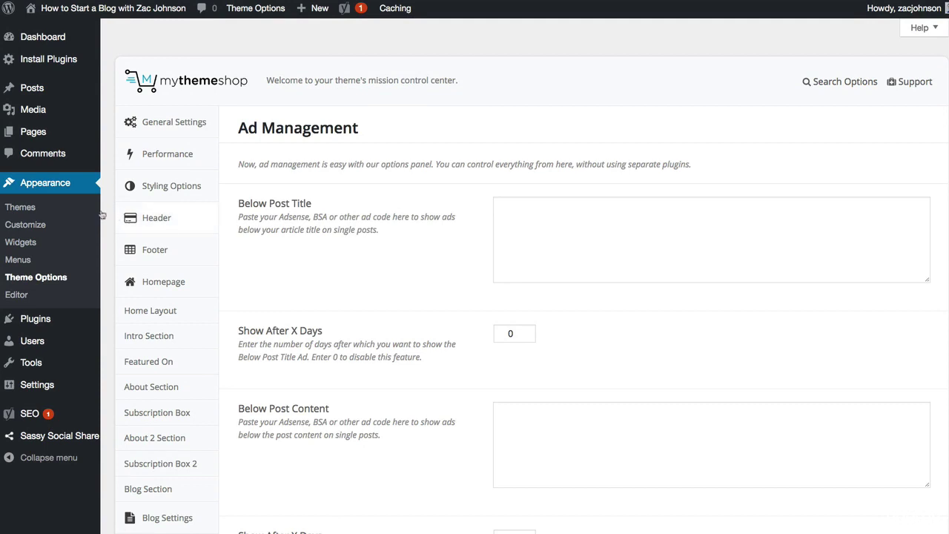
Leave the theme options without saving, view the site in the customizer, and return to the dashboard.
click(42, 227)
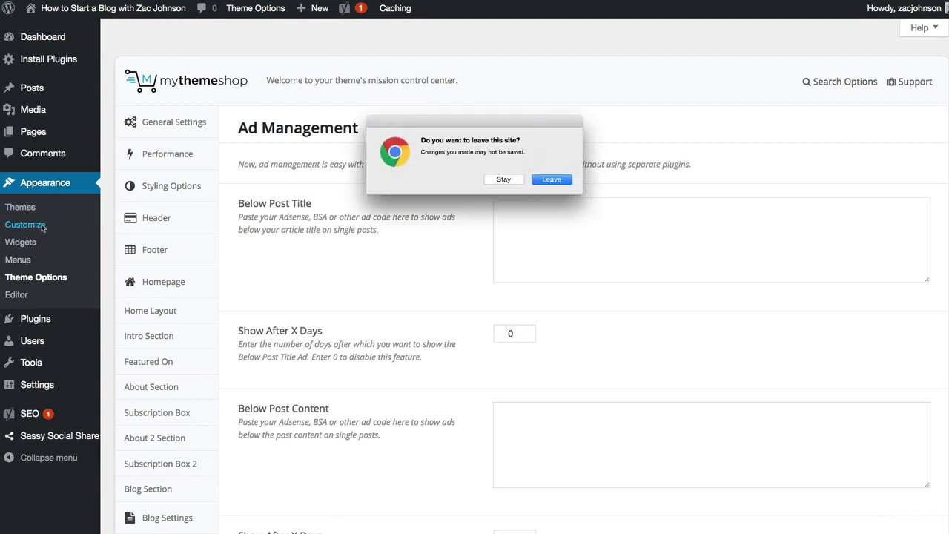
click(567, 184)
click(41, 226)
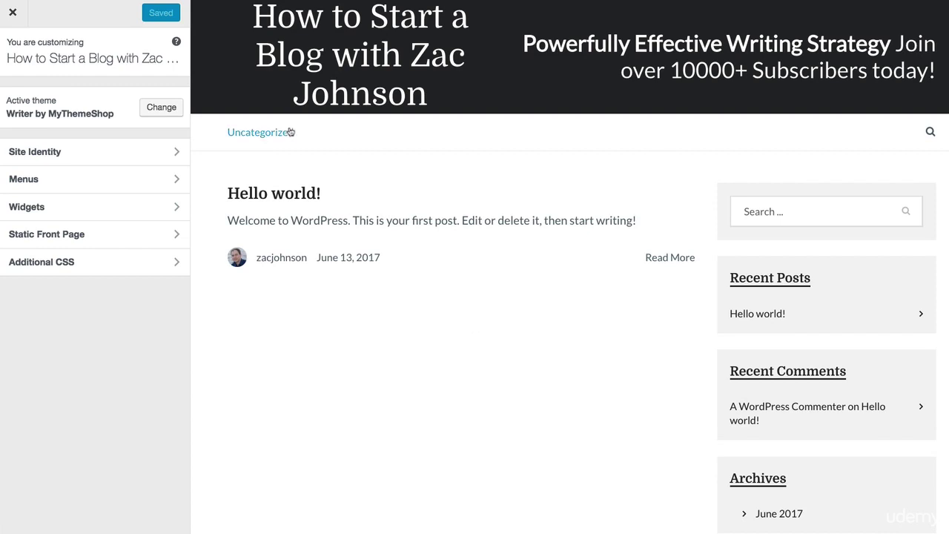
click(13, 14)
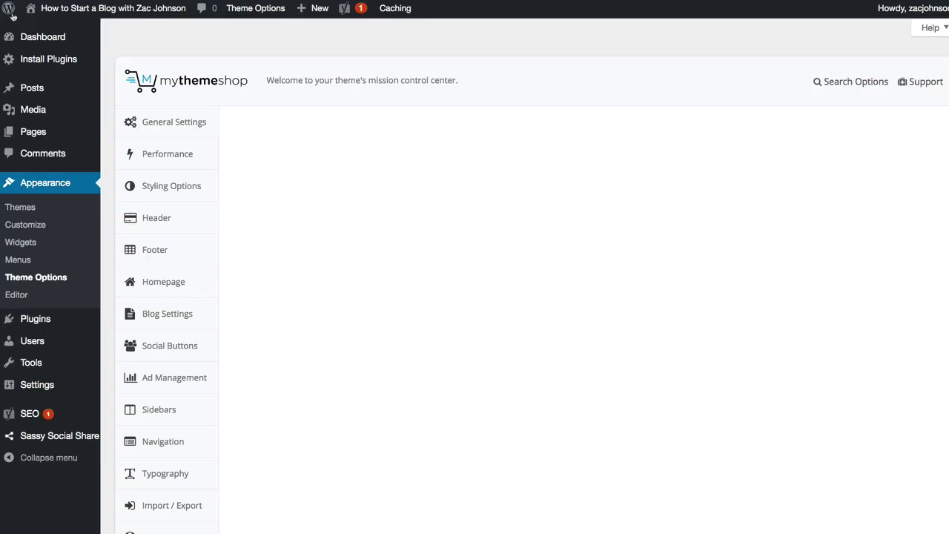
click(43, 37)
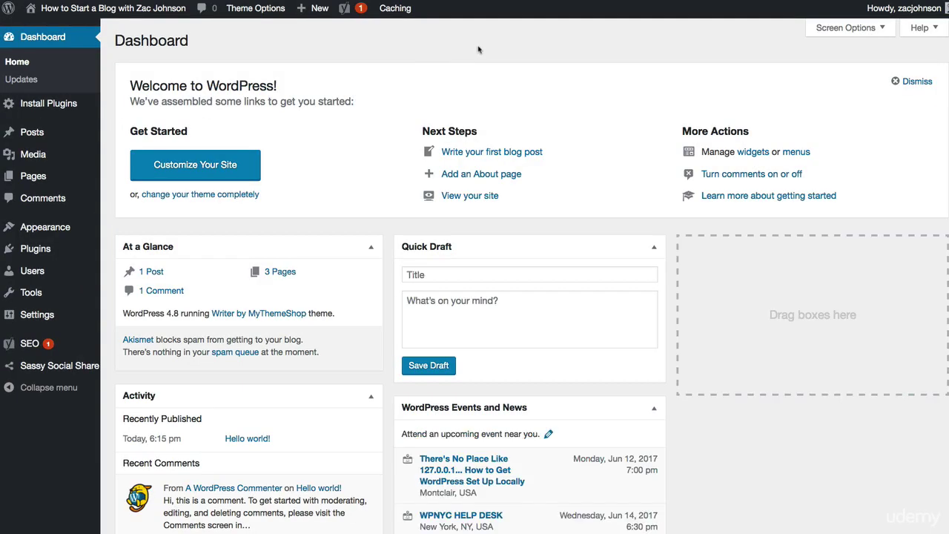